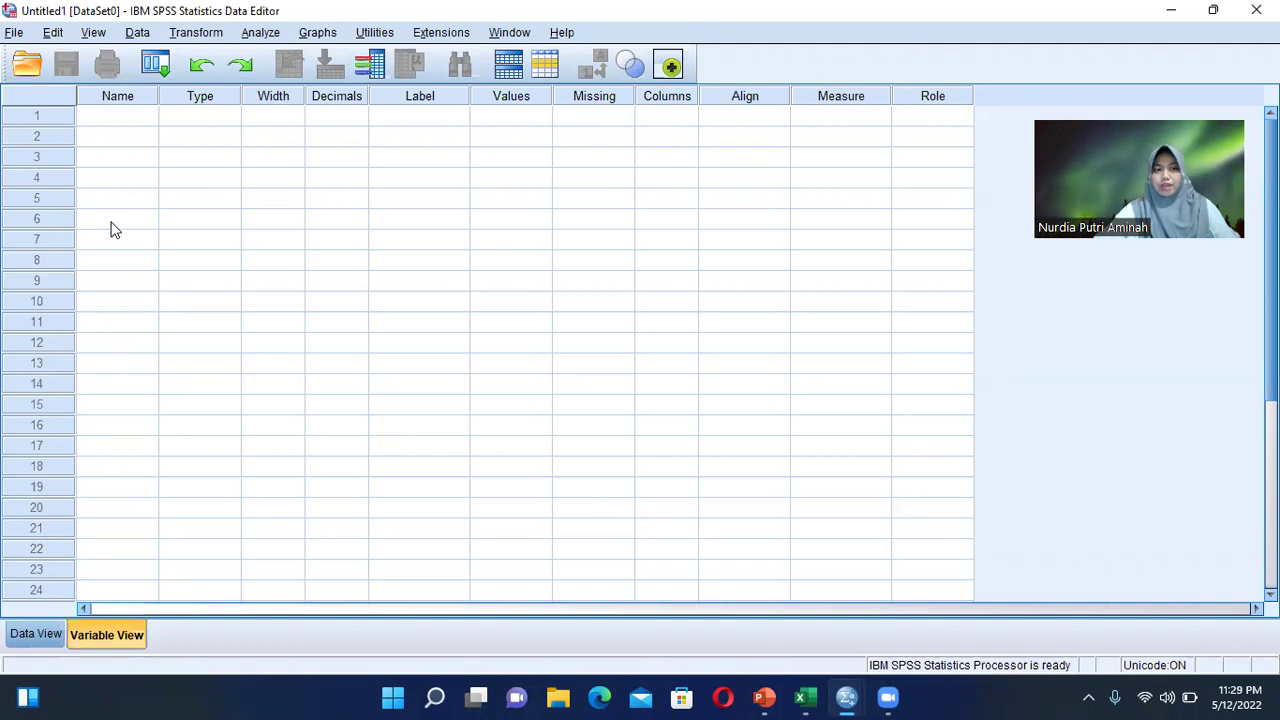
Step: Define two new variables named Pre and Post in the first two rows of the variable list
left_click(112, 130)
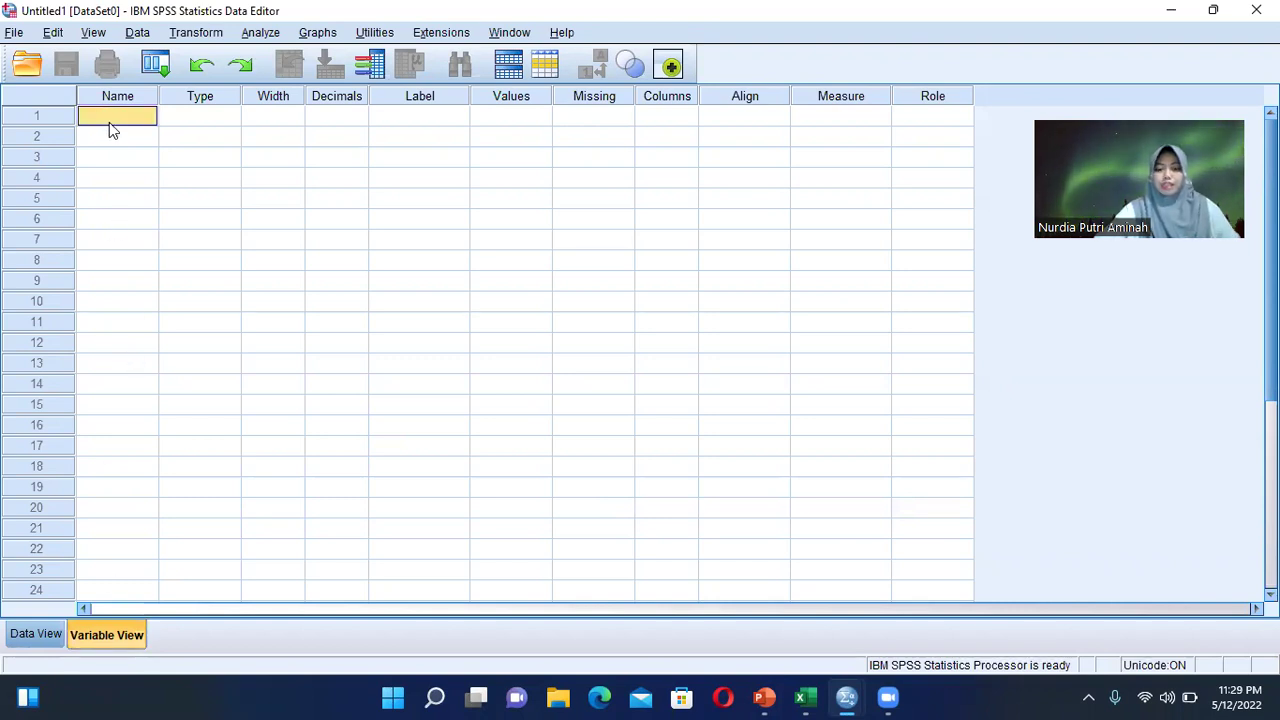
type("Pre")
key("Return")
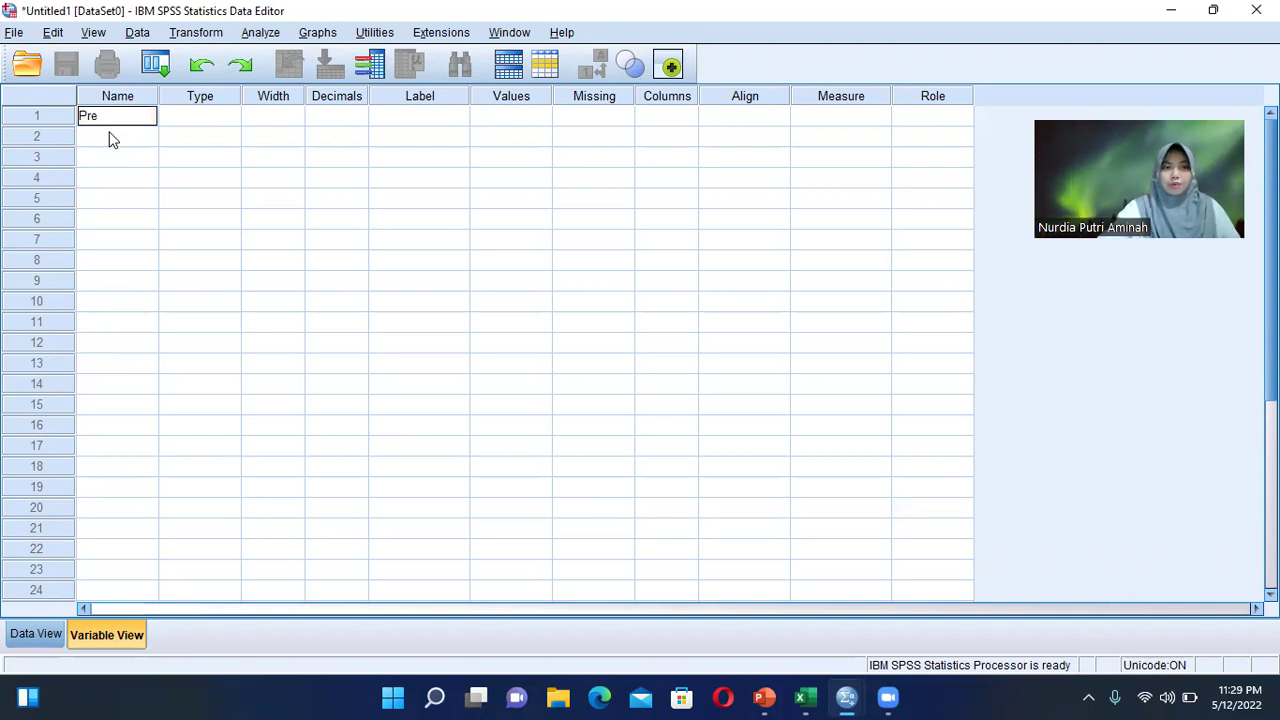
type("Post")
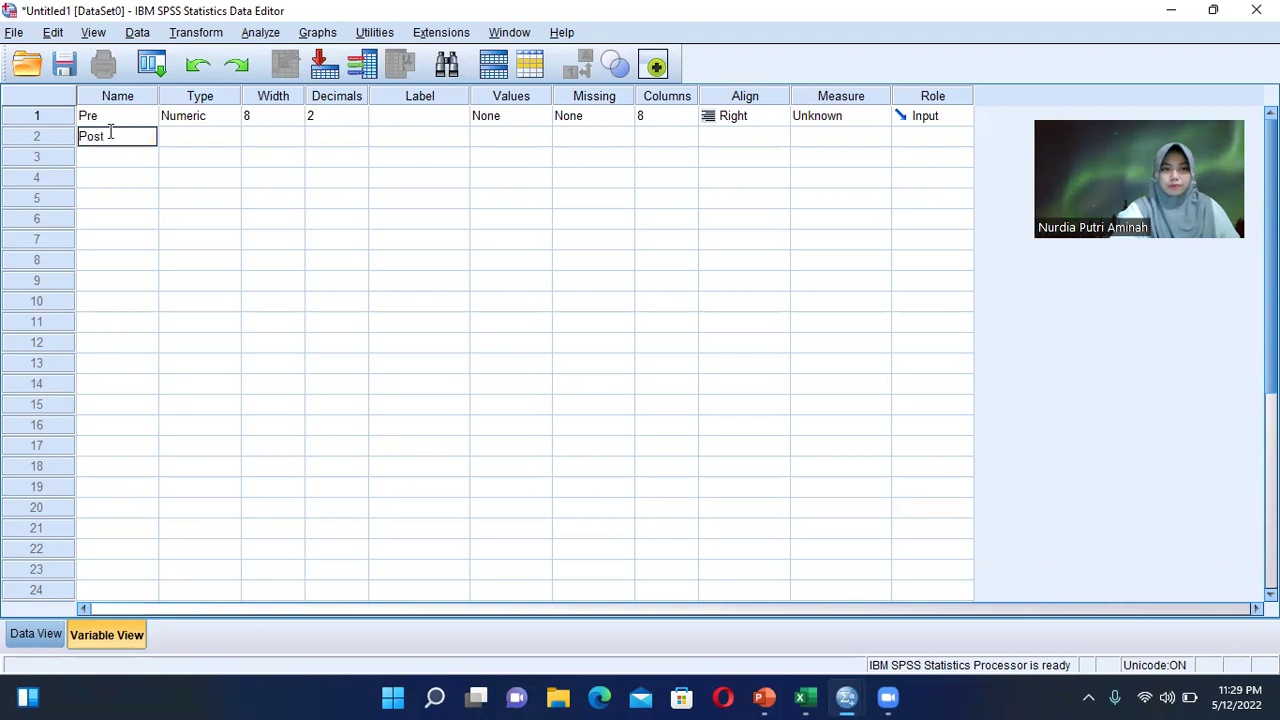
left_click(140, 163)
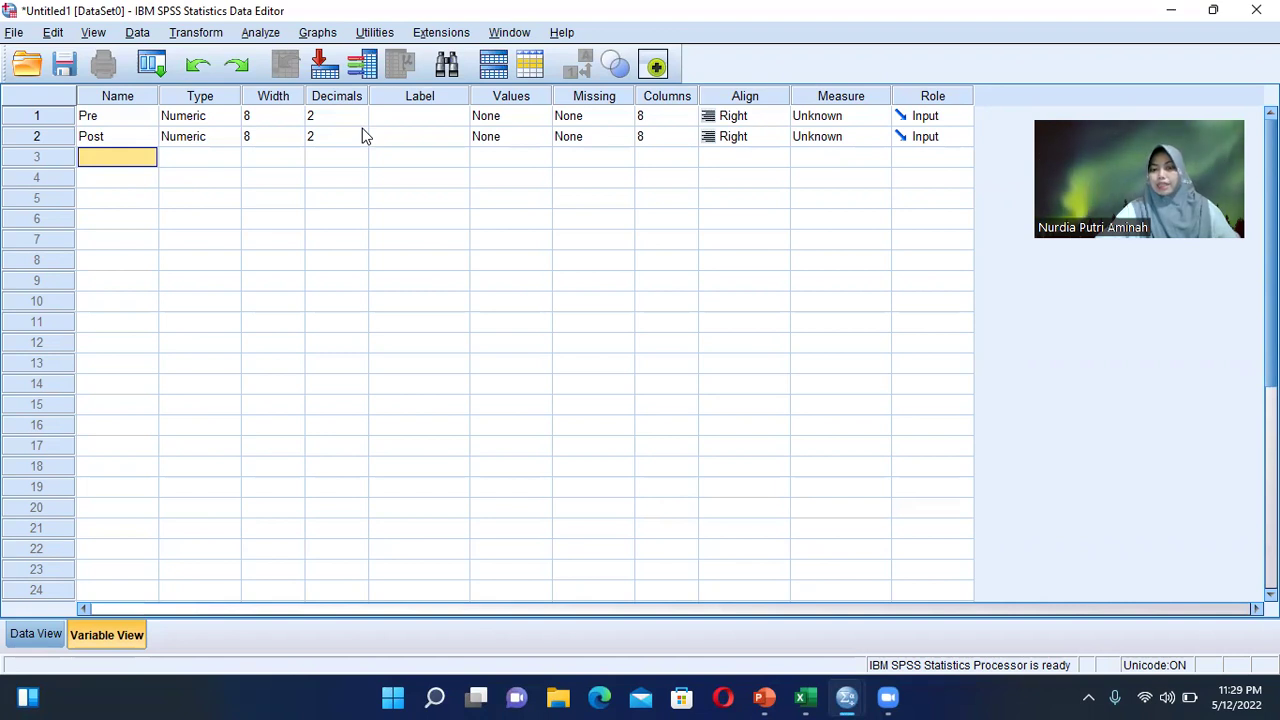
Step: Check the body temperature table on slide 3 in PowerPoint, and set the decimals of Pre and Post to 1 in SPSS
mouse_move(765, 698)
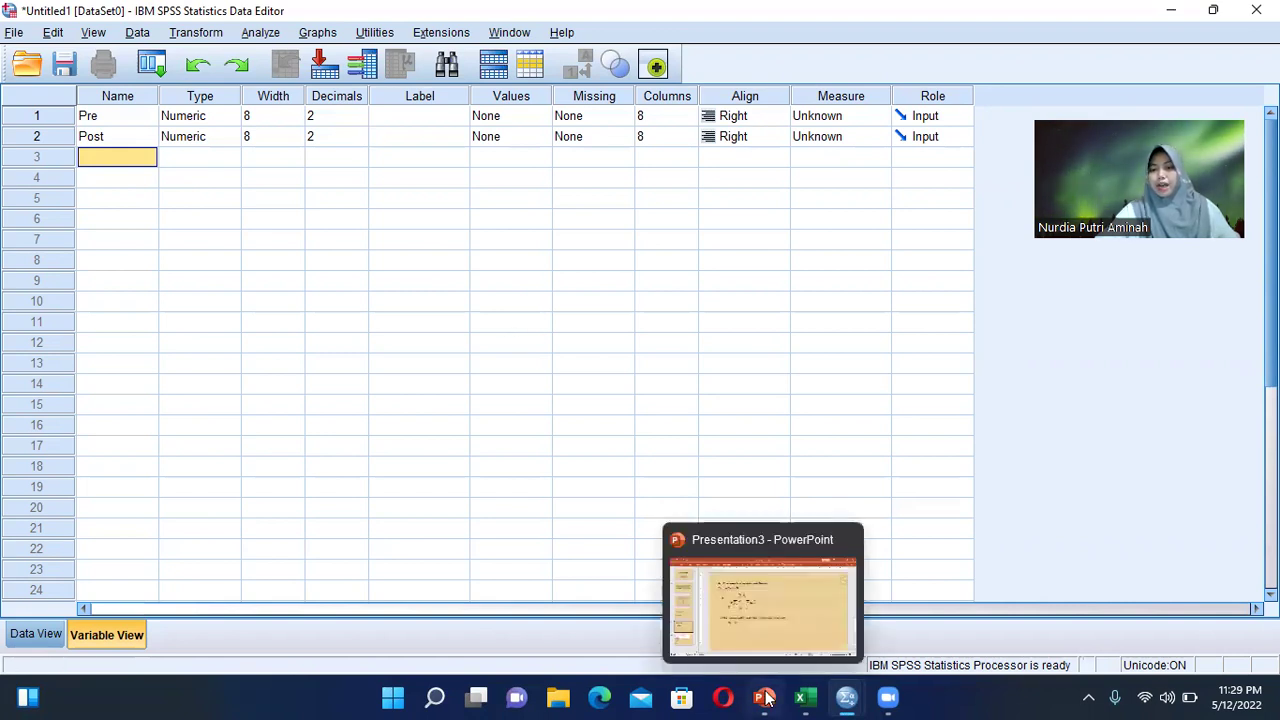
left_click(769, 618)
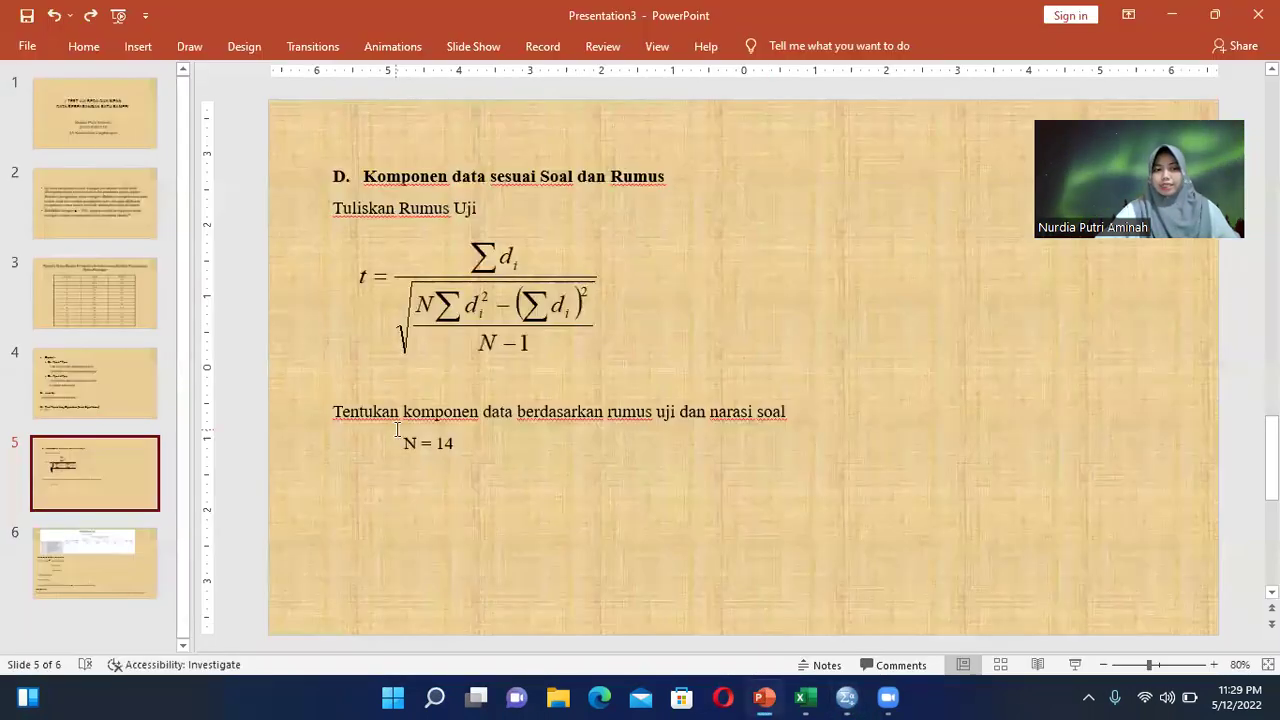
left_click(101, 285)
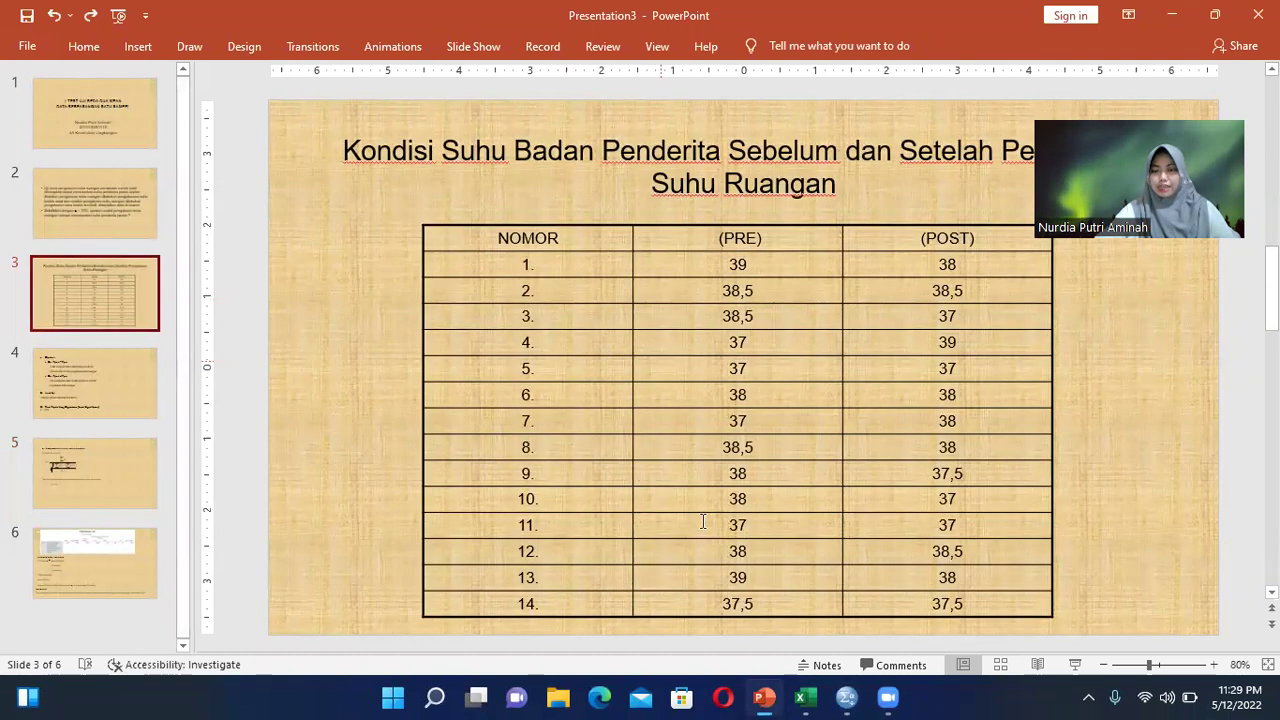
mouse_move(846, 697)
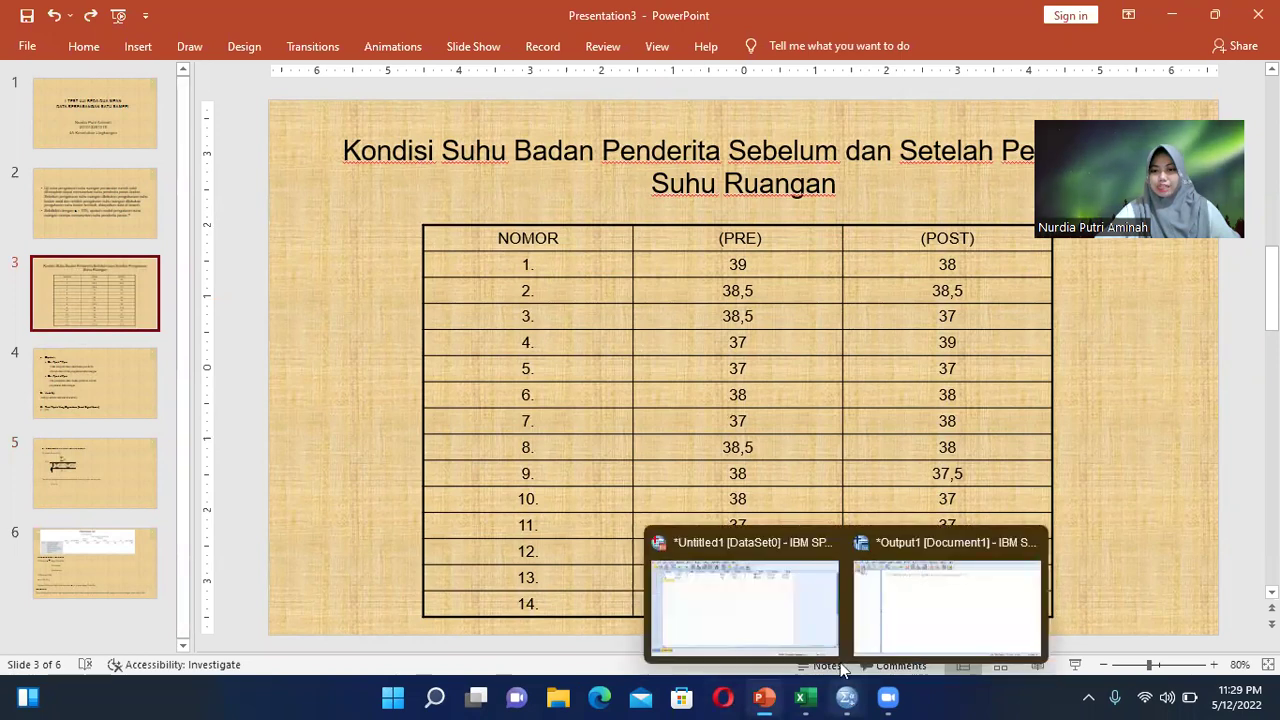
left_click(751, 594)
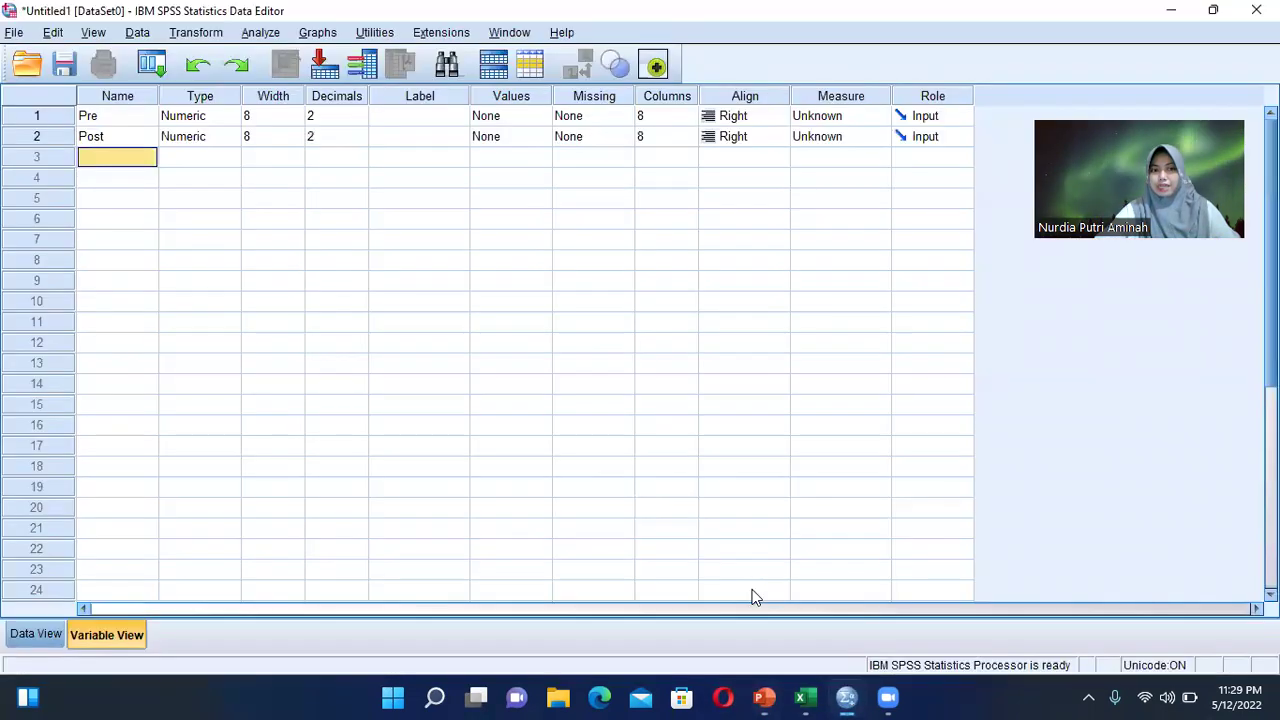
left_click(352, 120)
left_click(361, 120)
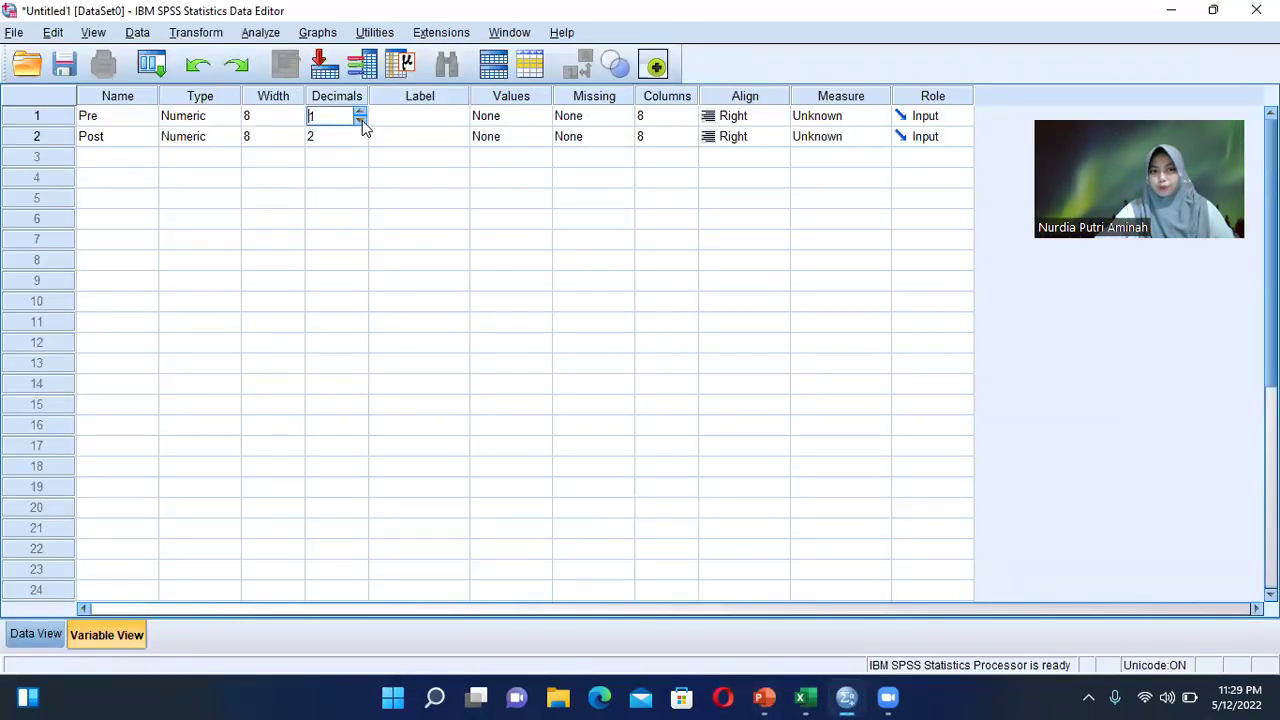
left_click(337, 136)
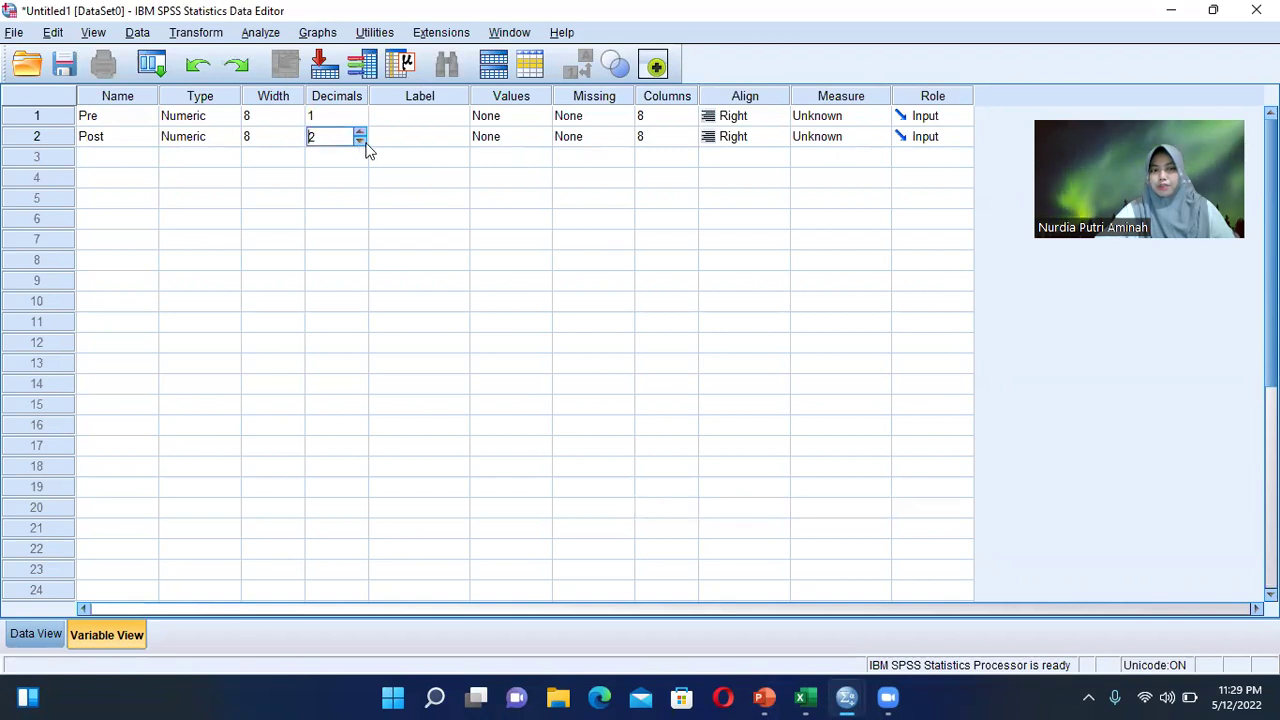
left_click(361, 142)
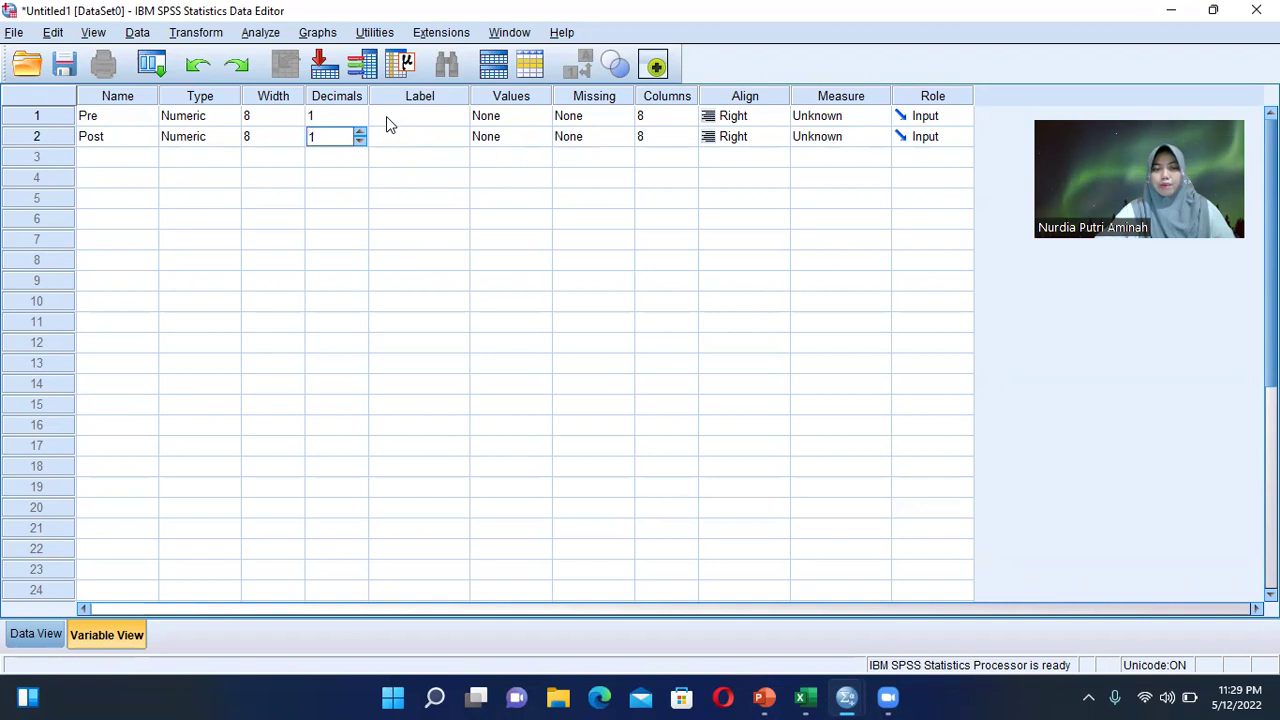
Step: Label the Pre variable "Kondisi suhu badan penderita sebelum pengaturan suhu ruangan"
left_click(389, 116)
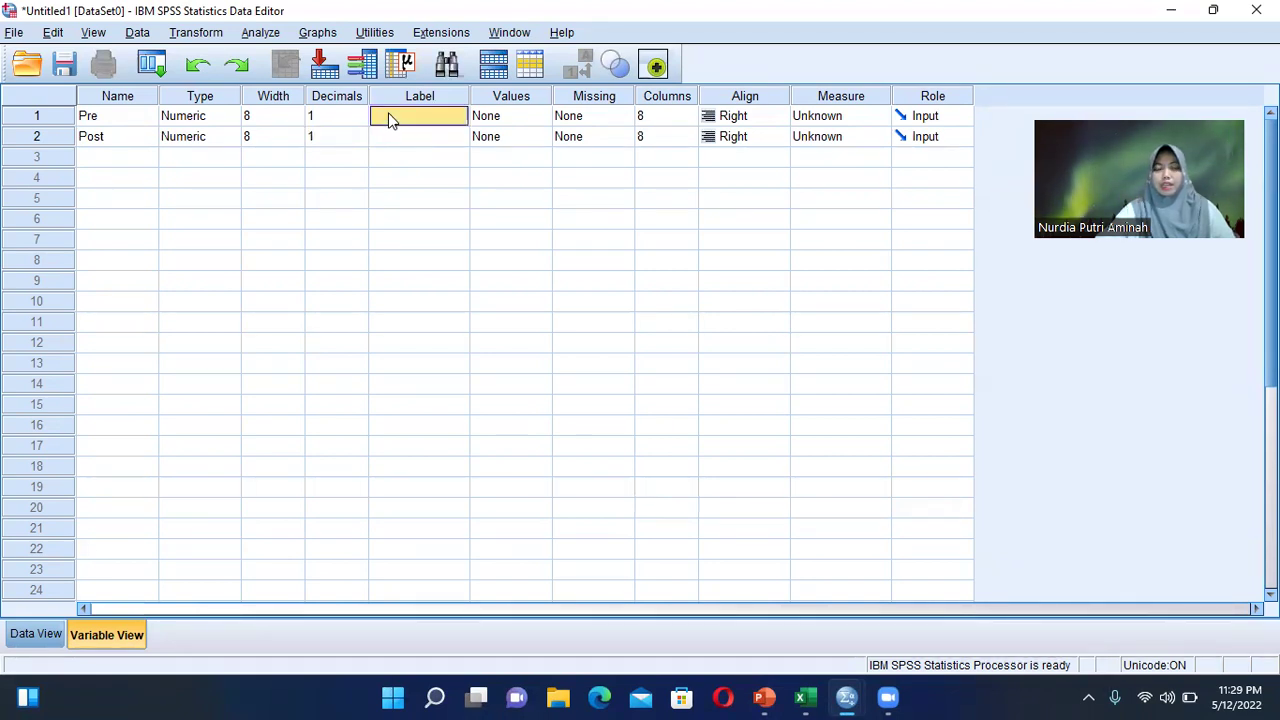
type("Kond")
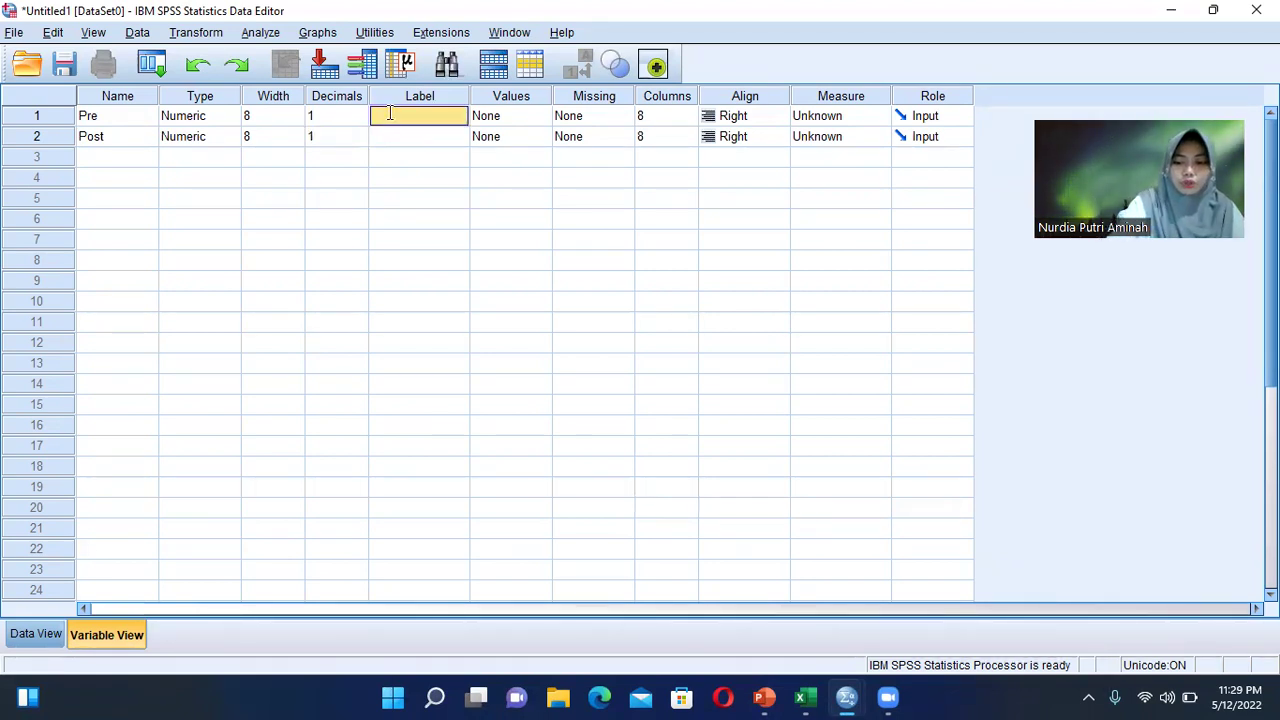
type("is")
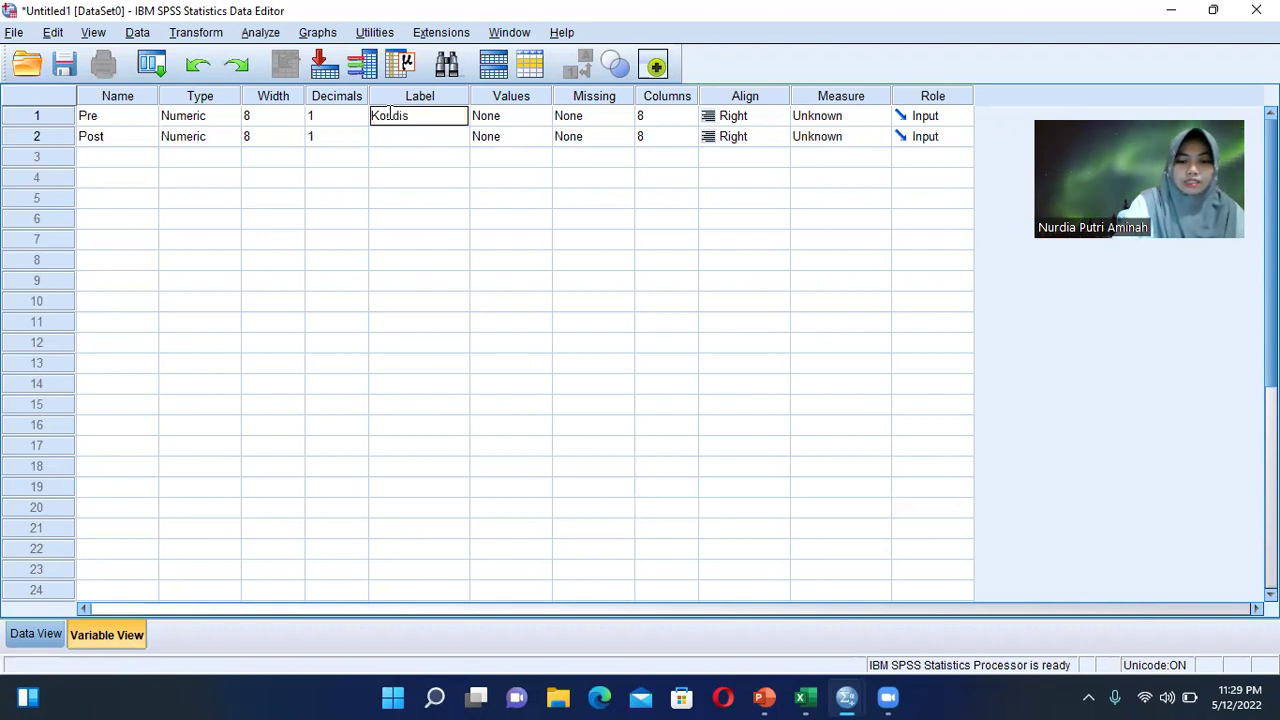
type("i suhu")
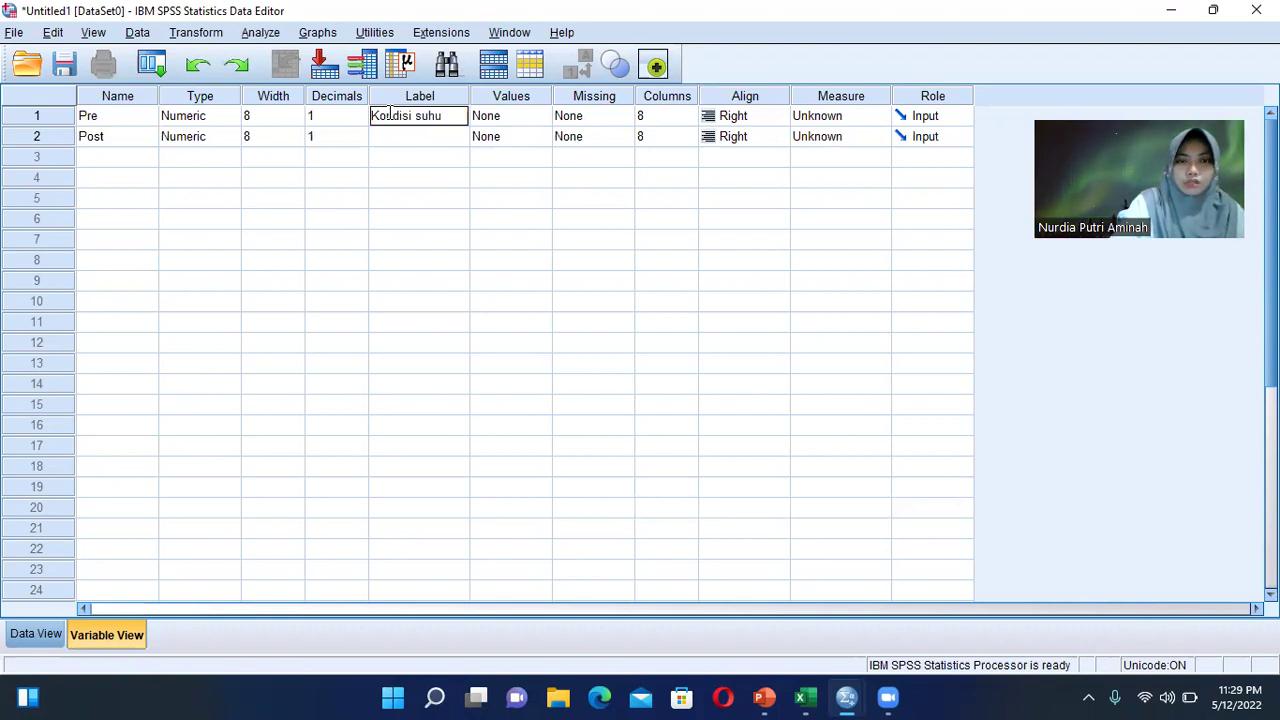
type(" ba")
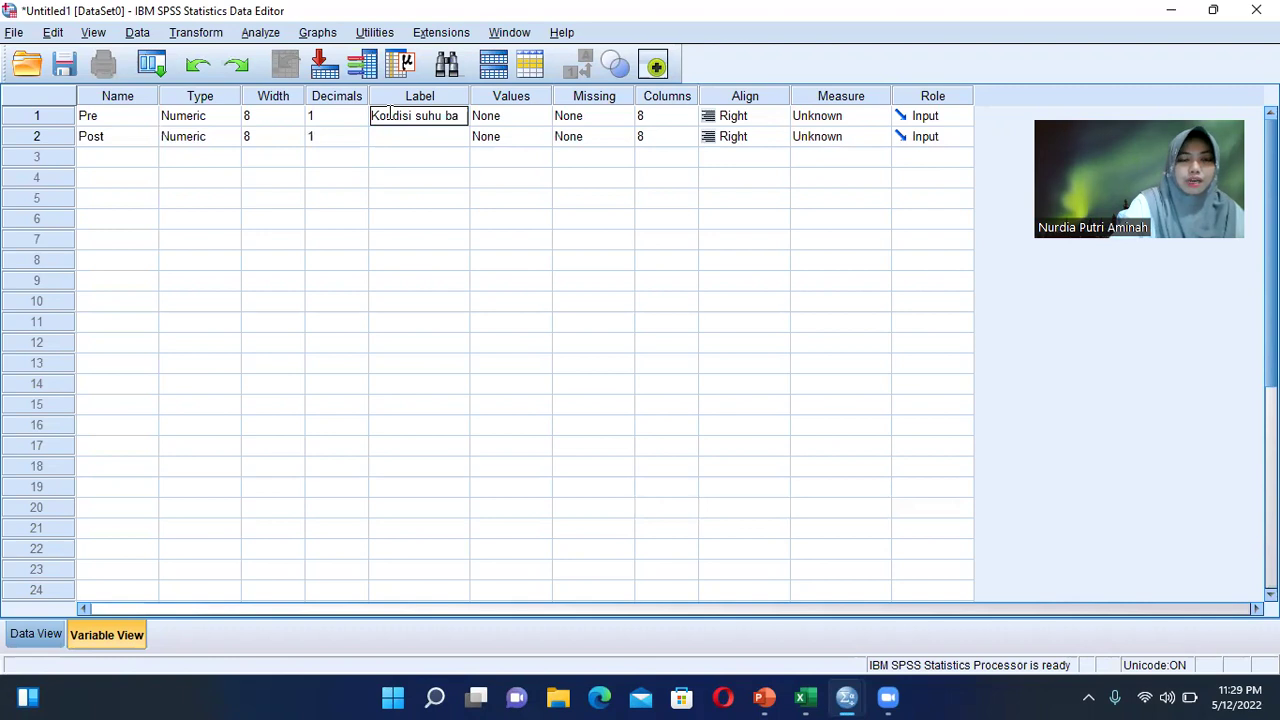
type("dan p")
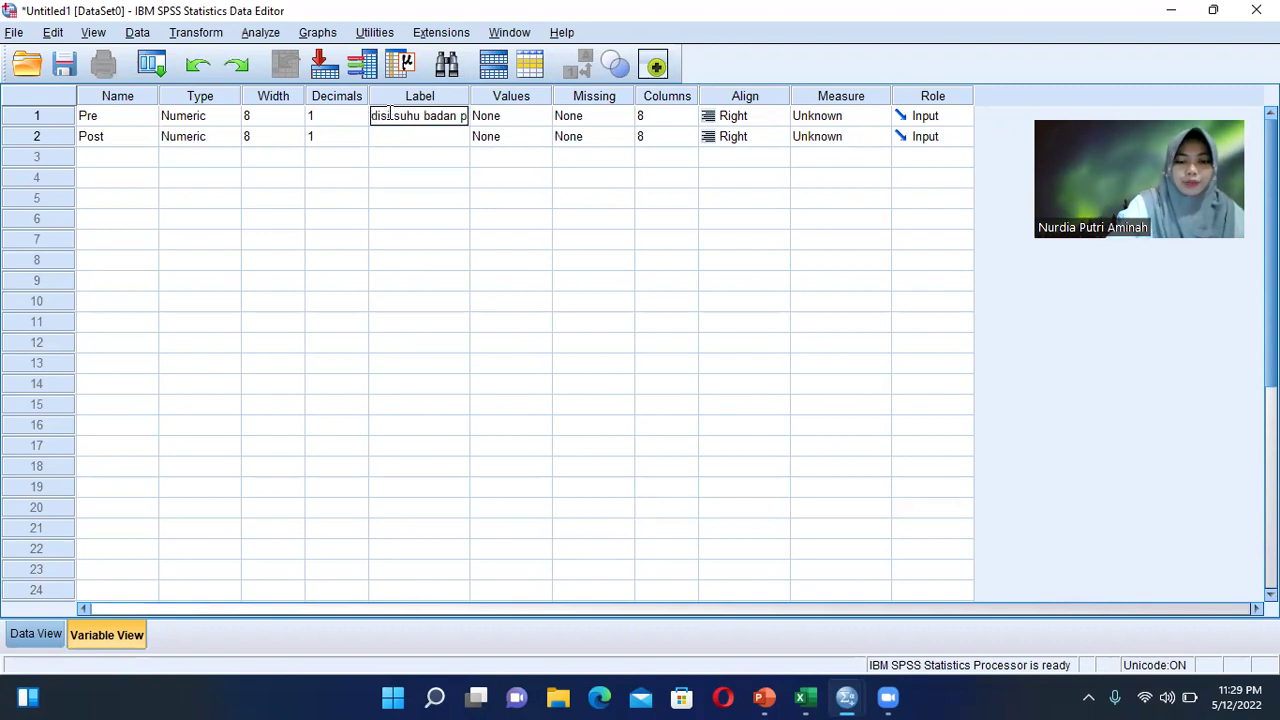
type("end")
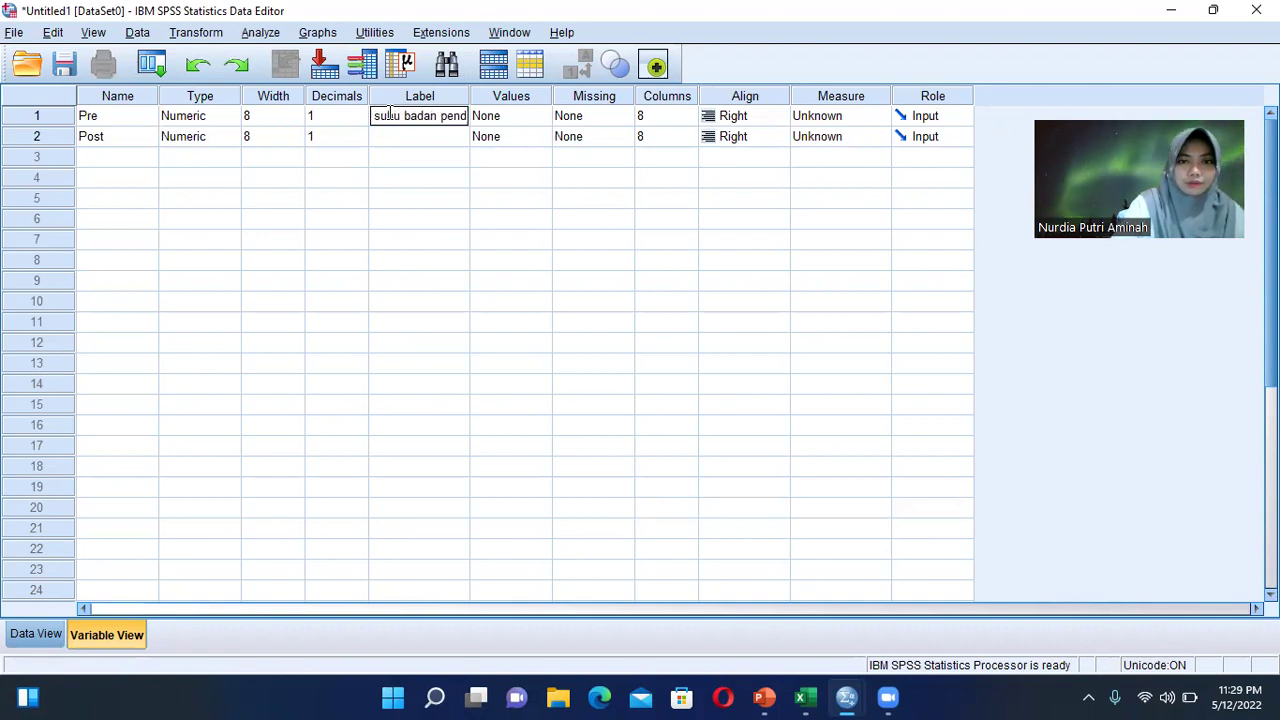
type("eri")
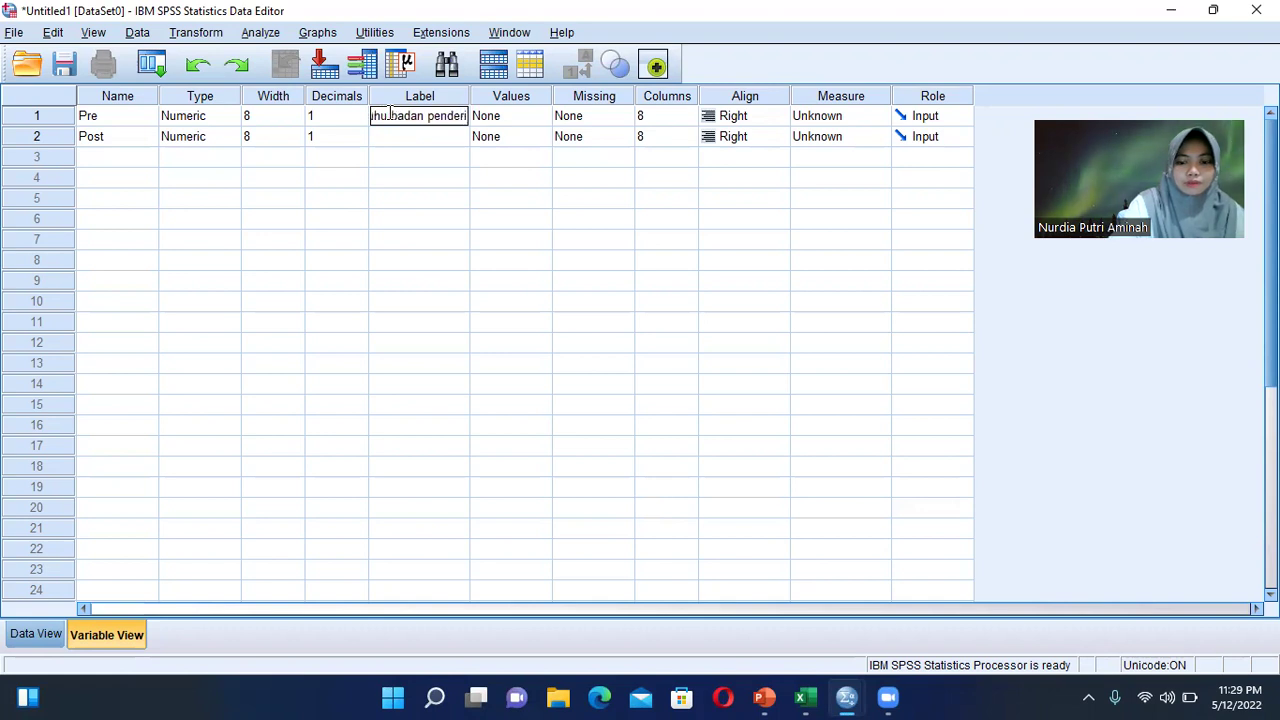
type("ta se")
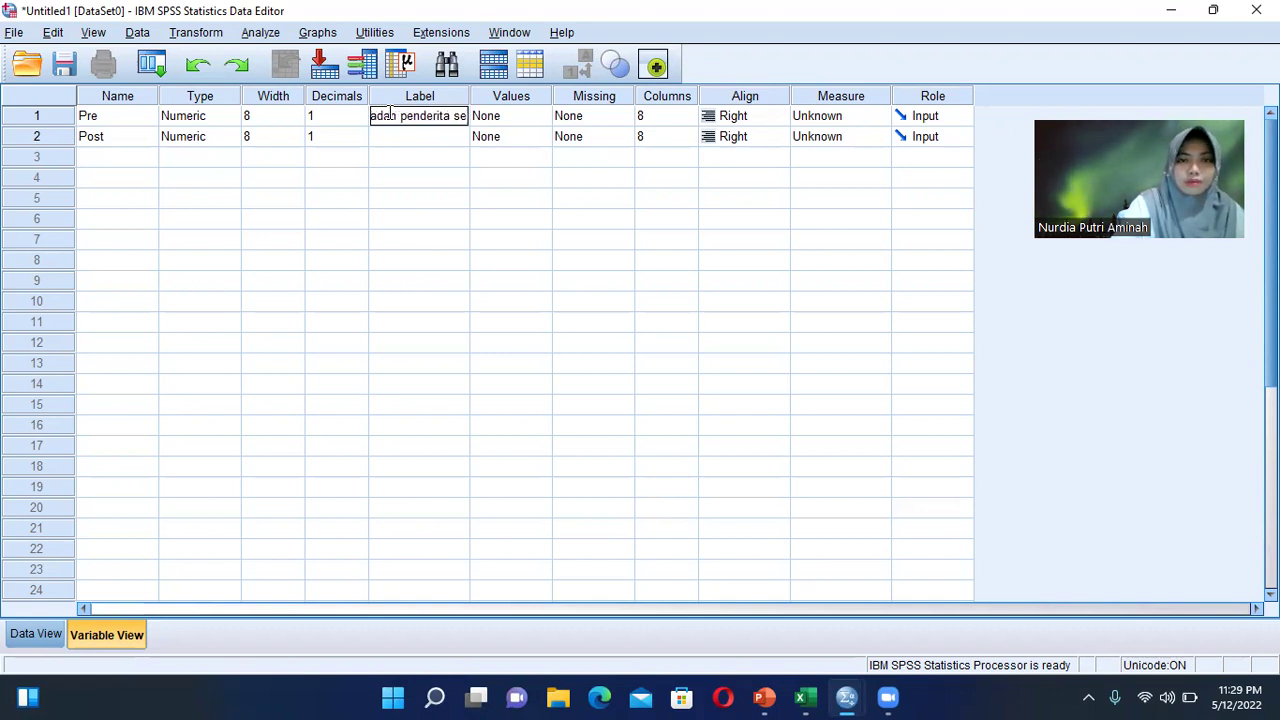
type("belu")
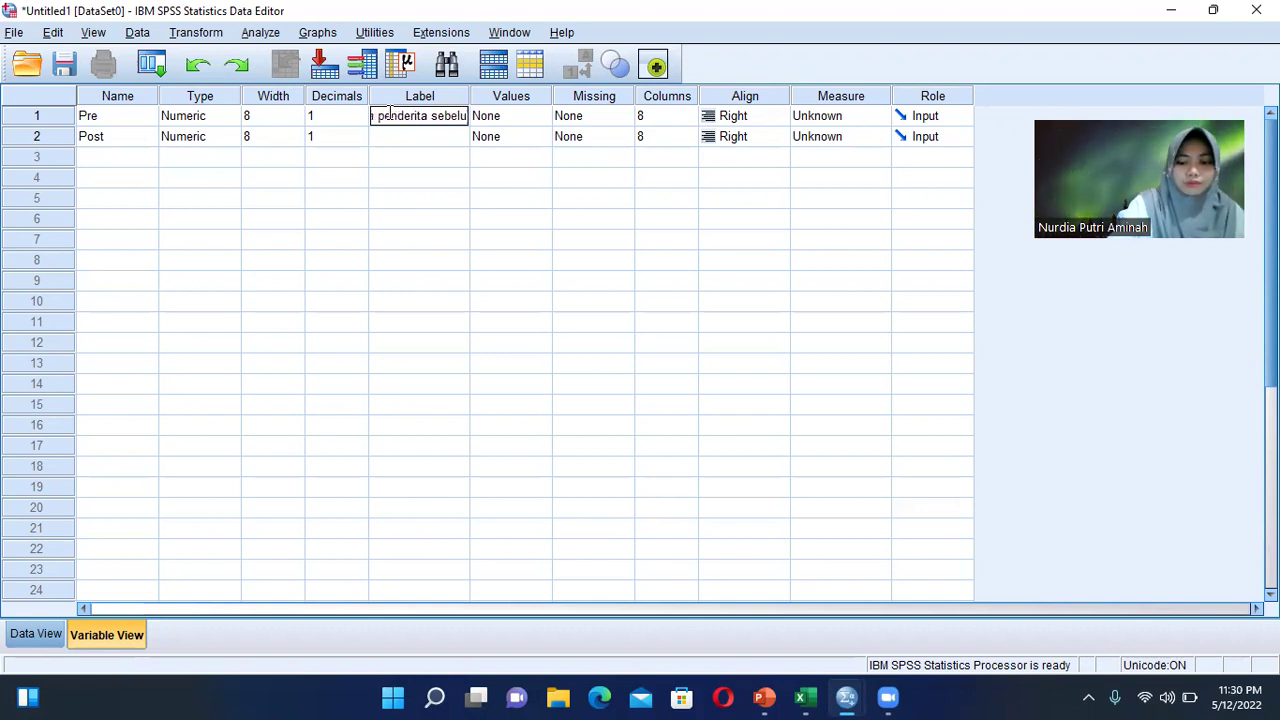
type("m pen")
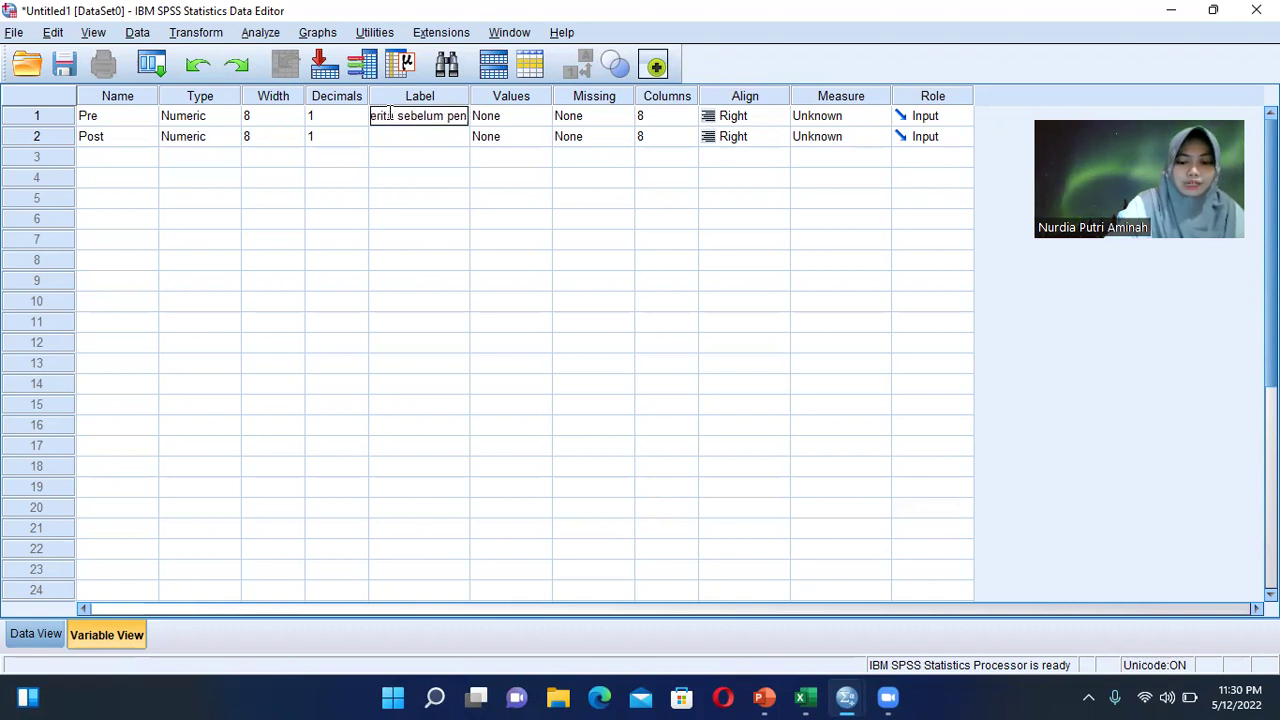
type("gatura")
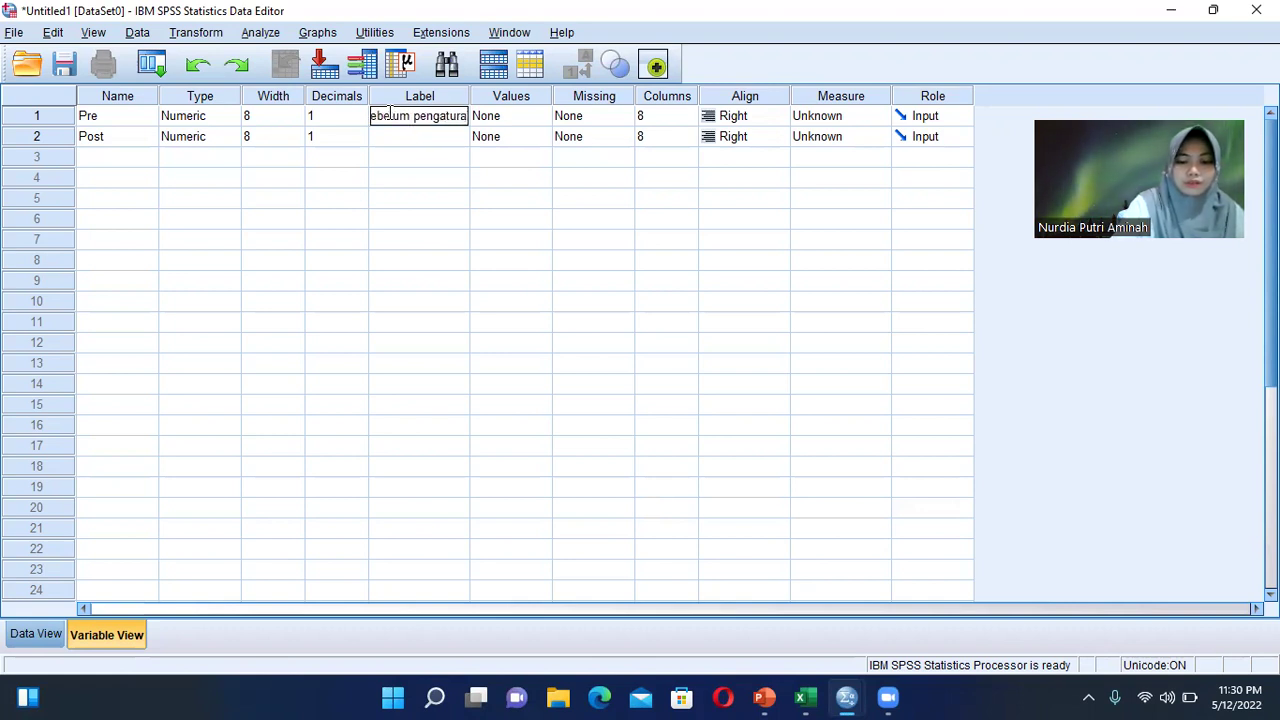
type("n suhu")
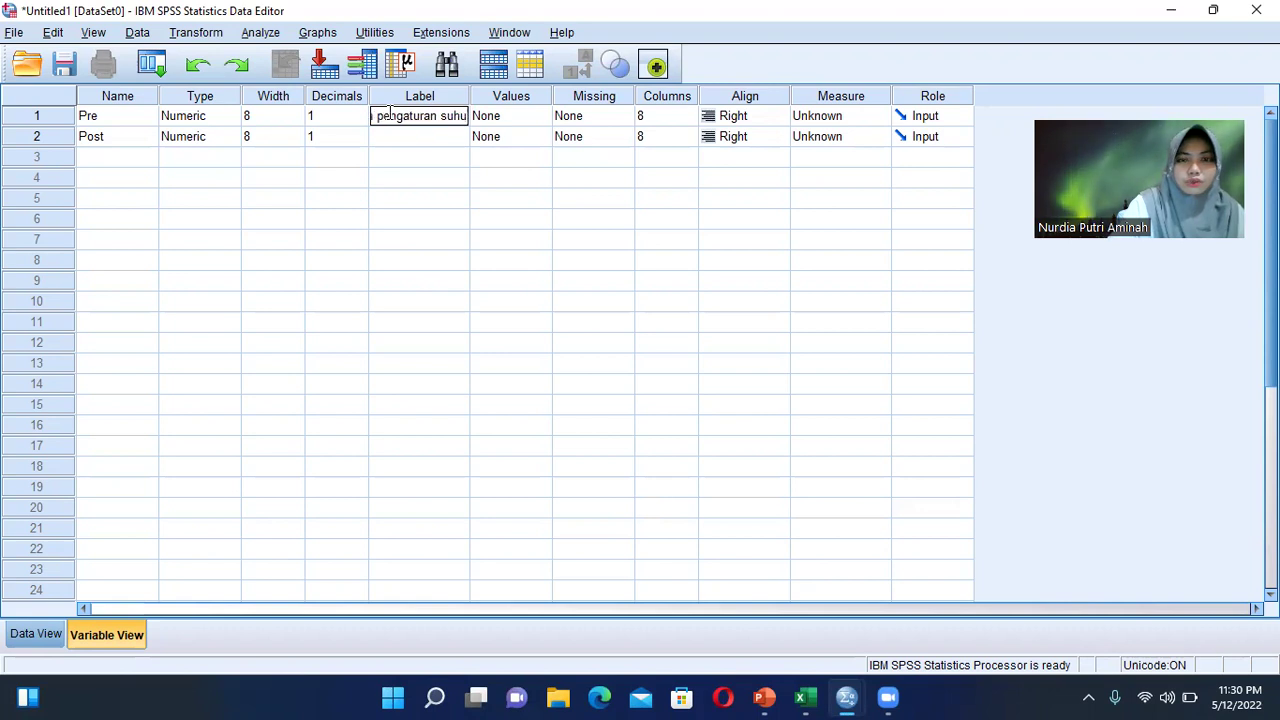
type(" ruangan")
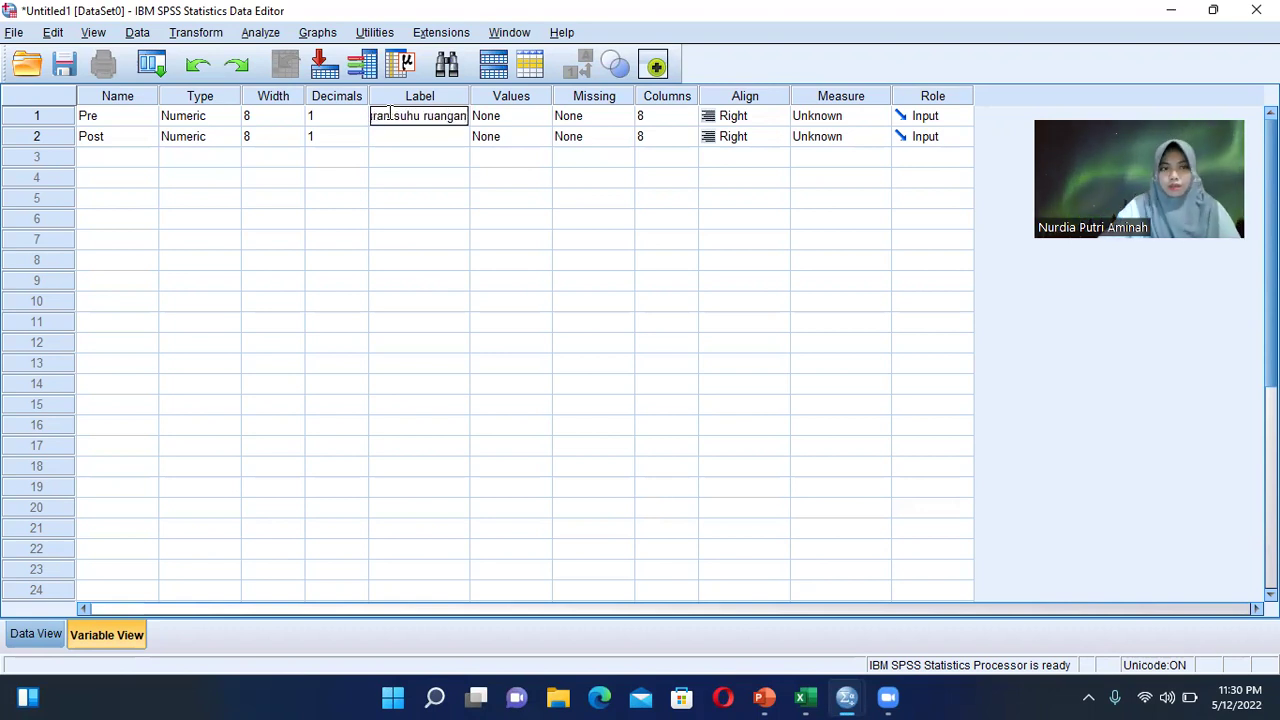
Step: Label the Post variable "Kondisi suhu badan penderita setelah pengaturan suhu ruangan"
left_click(377, 139)
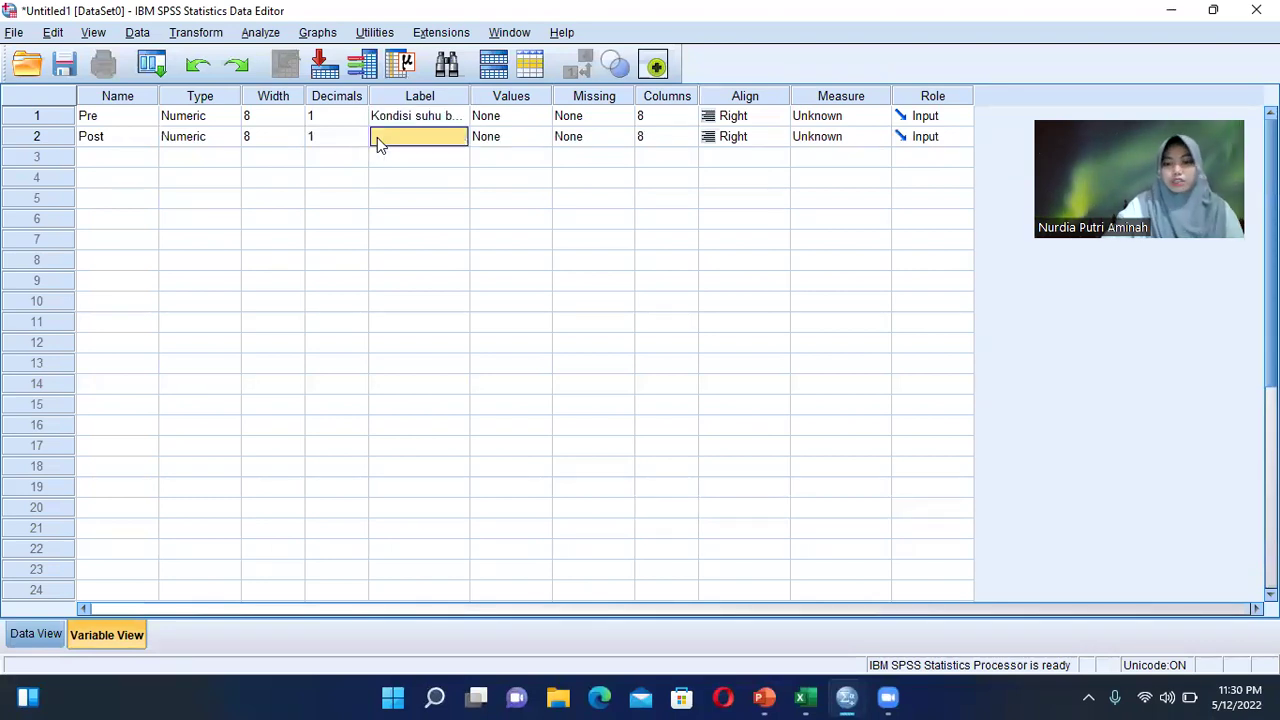
type("Kon")
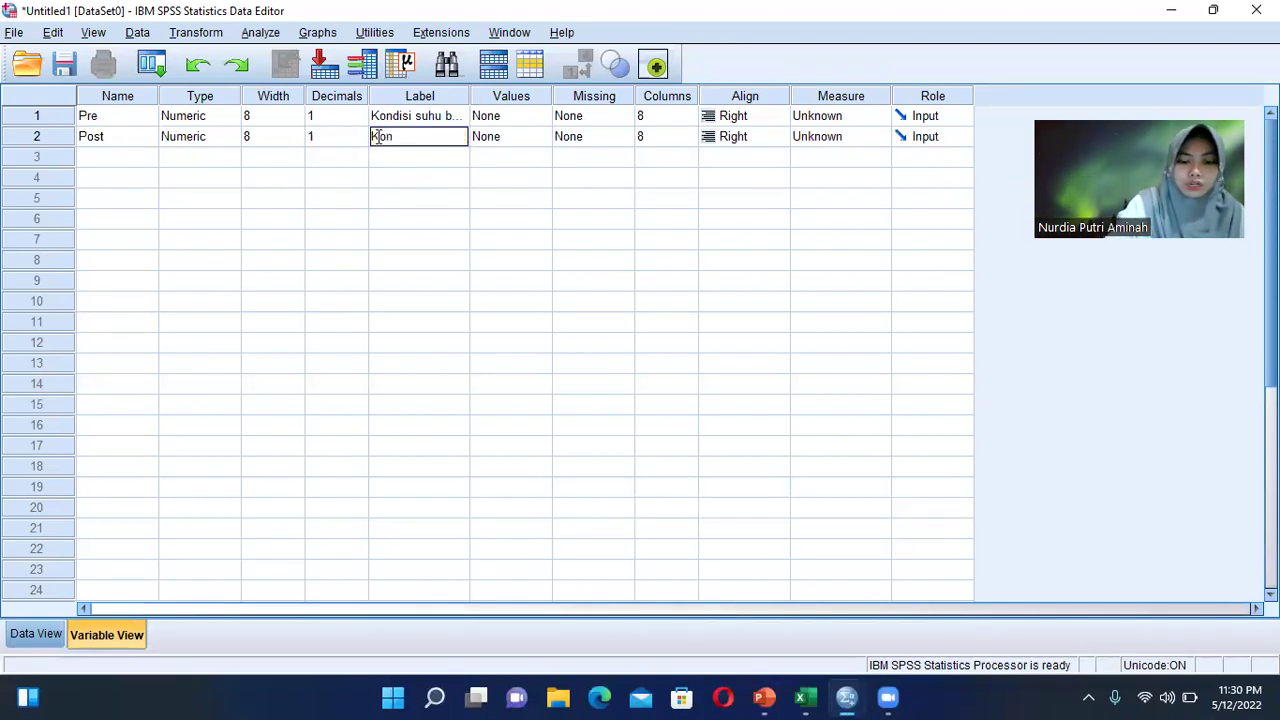
type("disi")
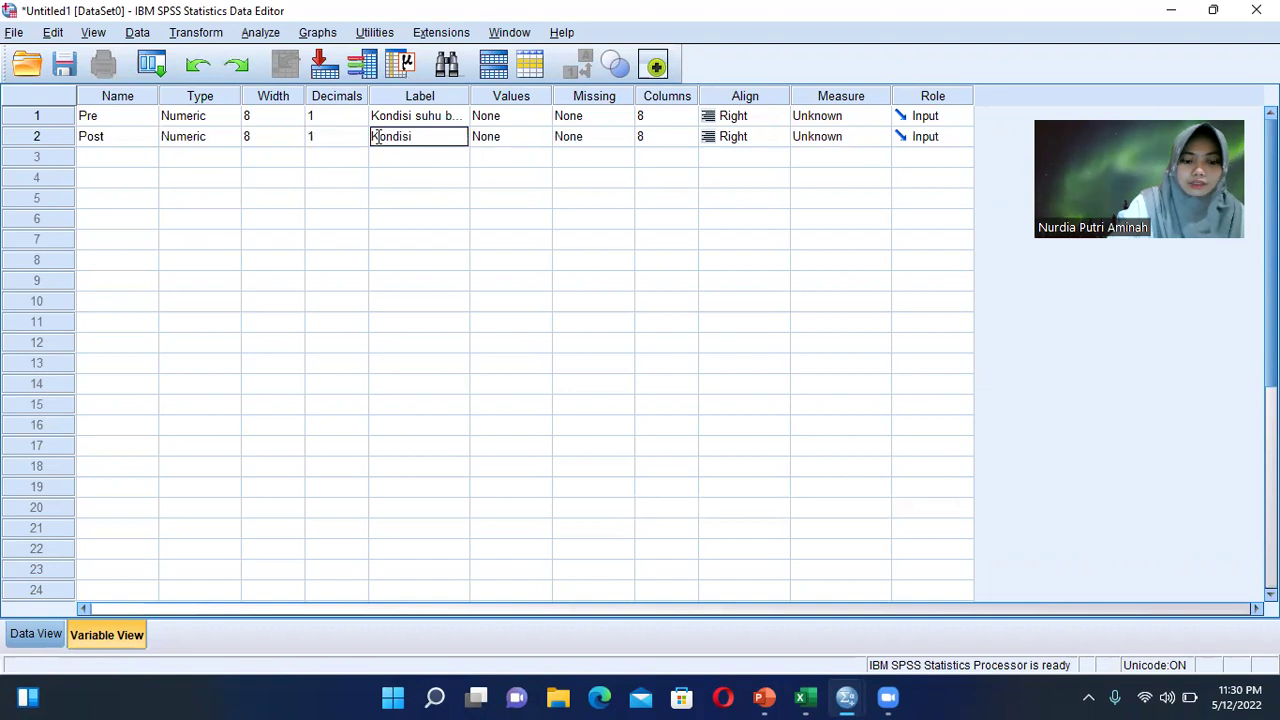
type(" suhu b")
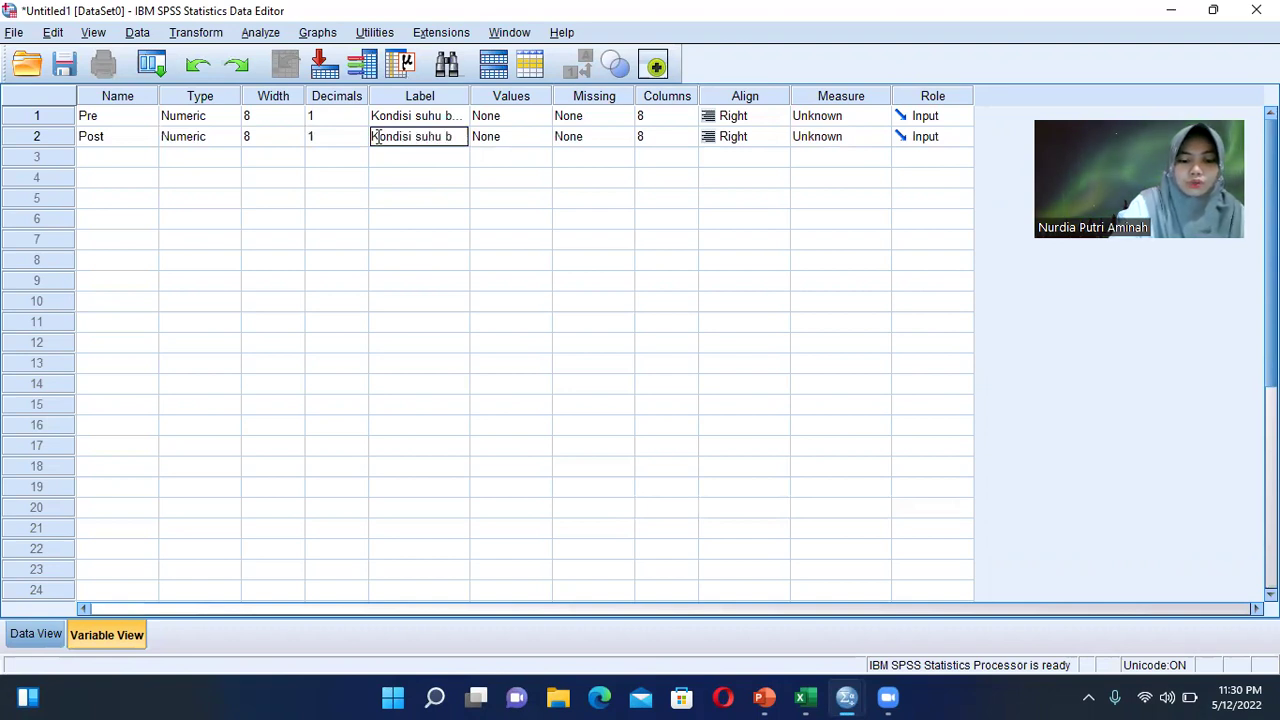
type("adan p")
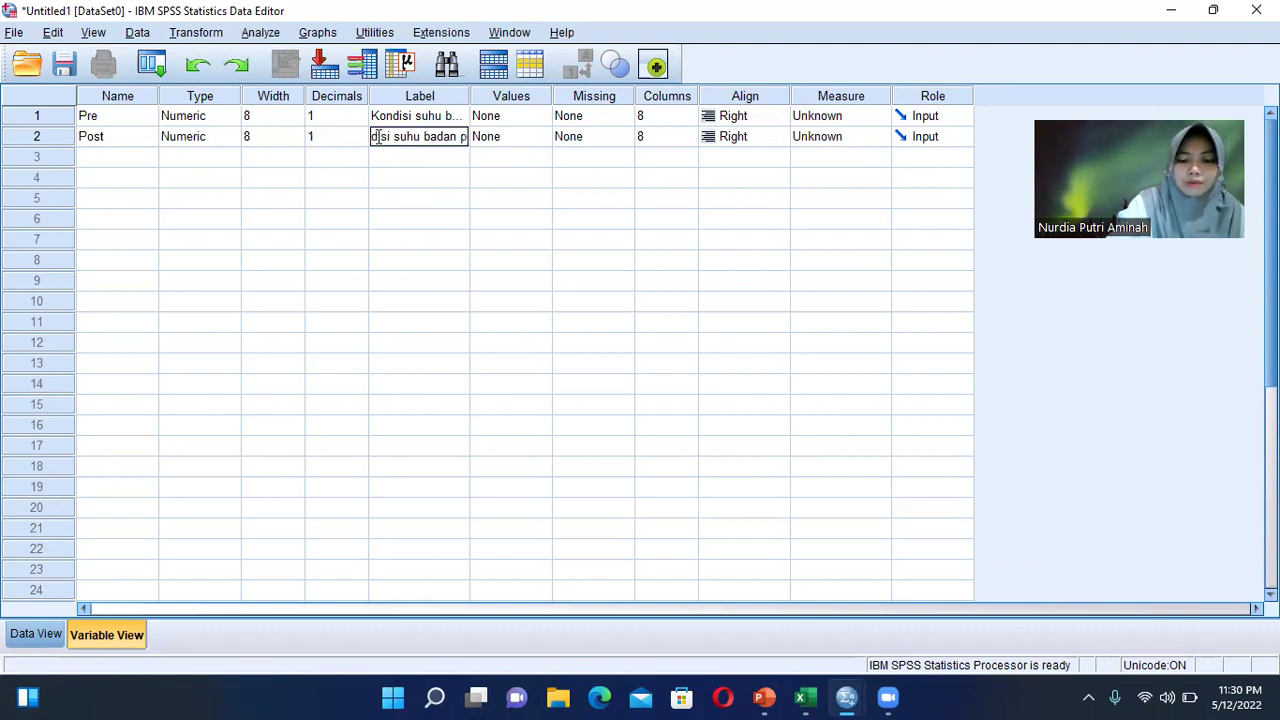
type("end")
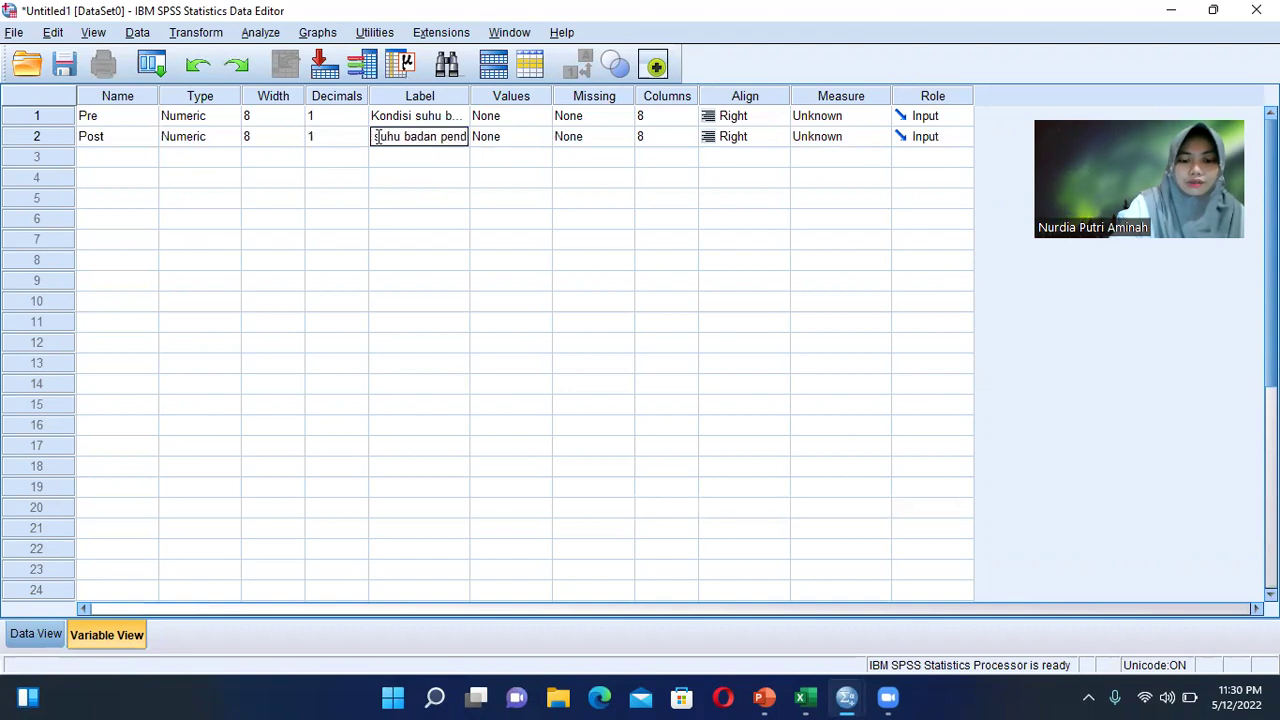
type("erita")
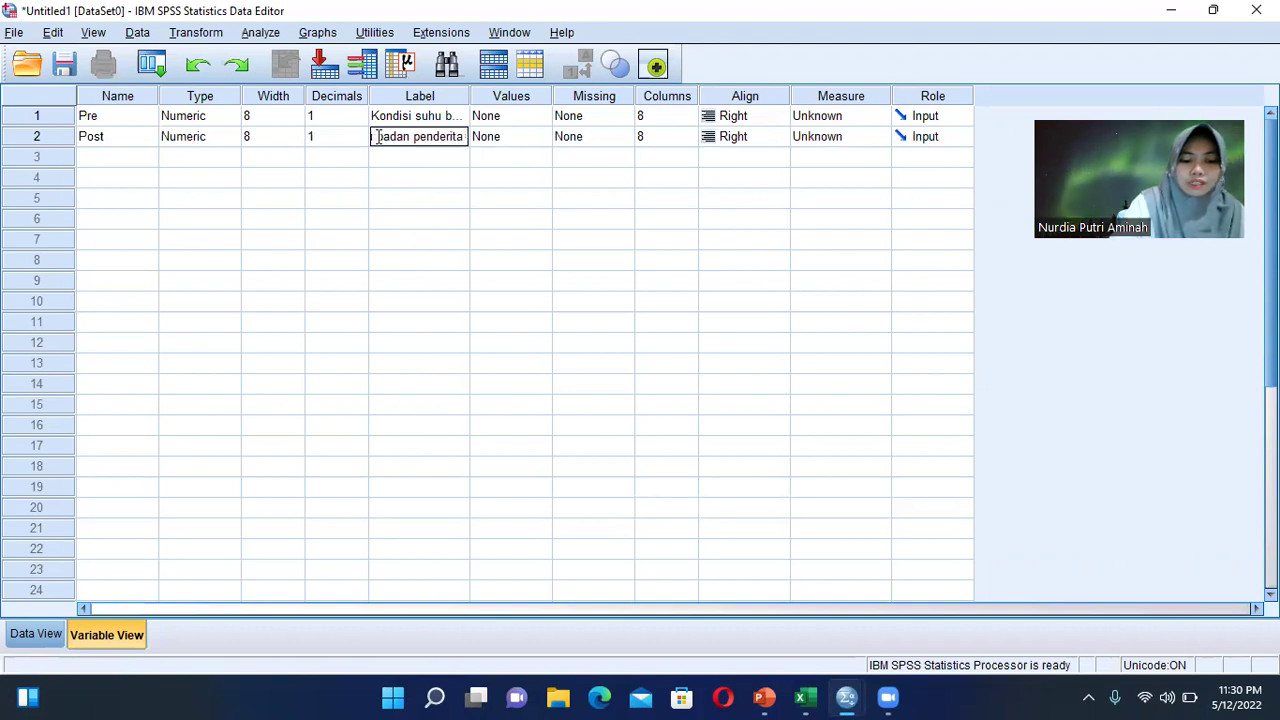
type(" setela")
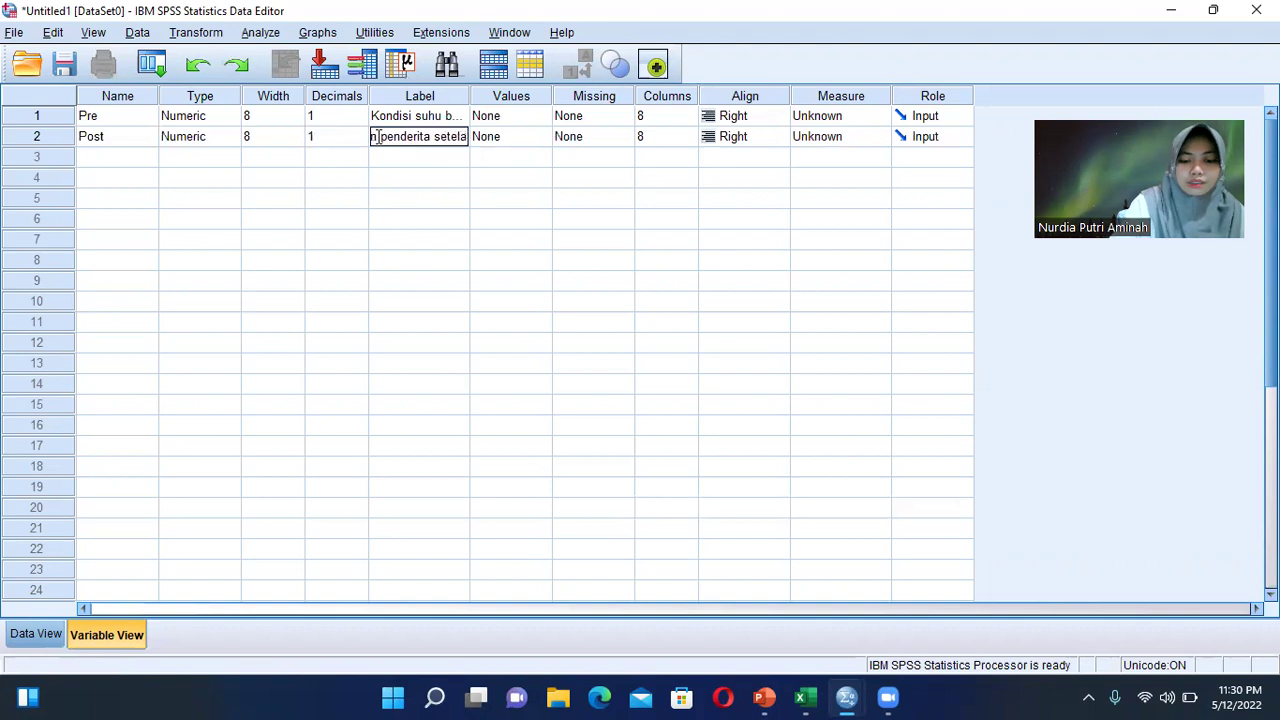
type("h pe")
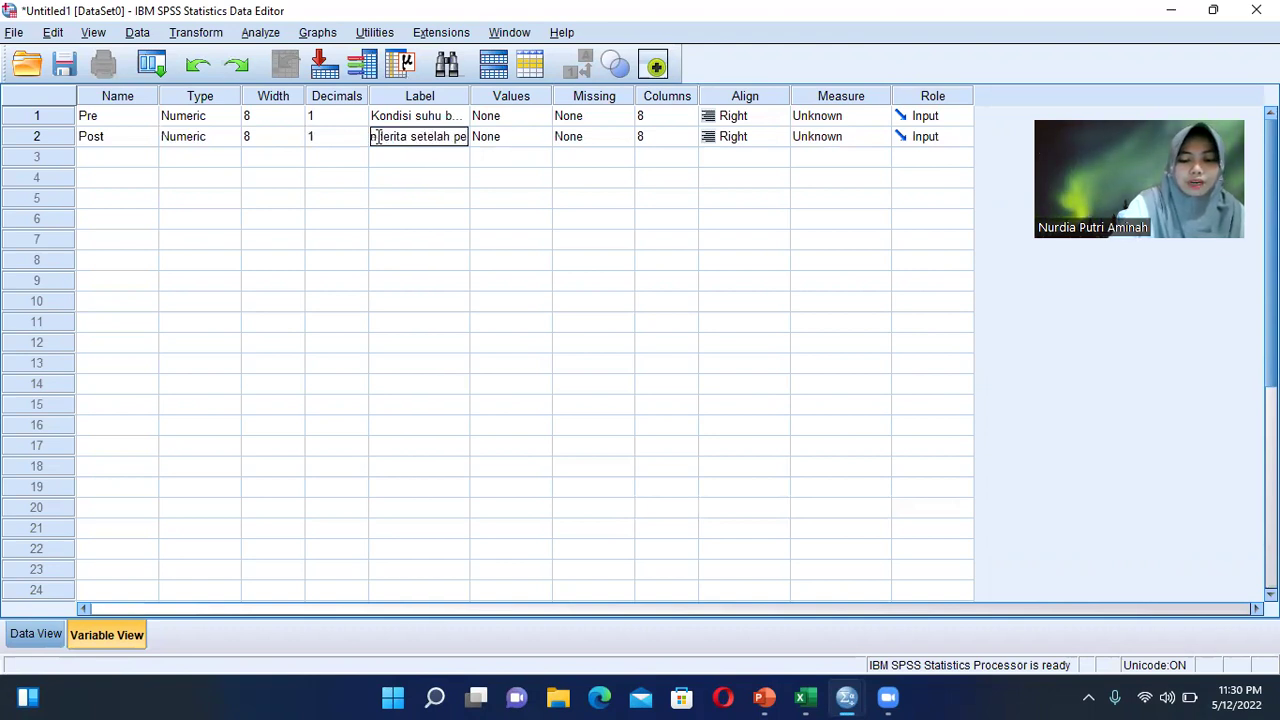
type("ngatur")
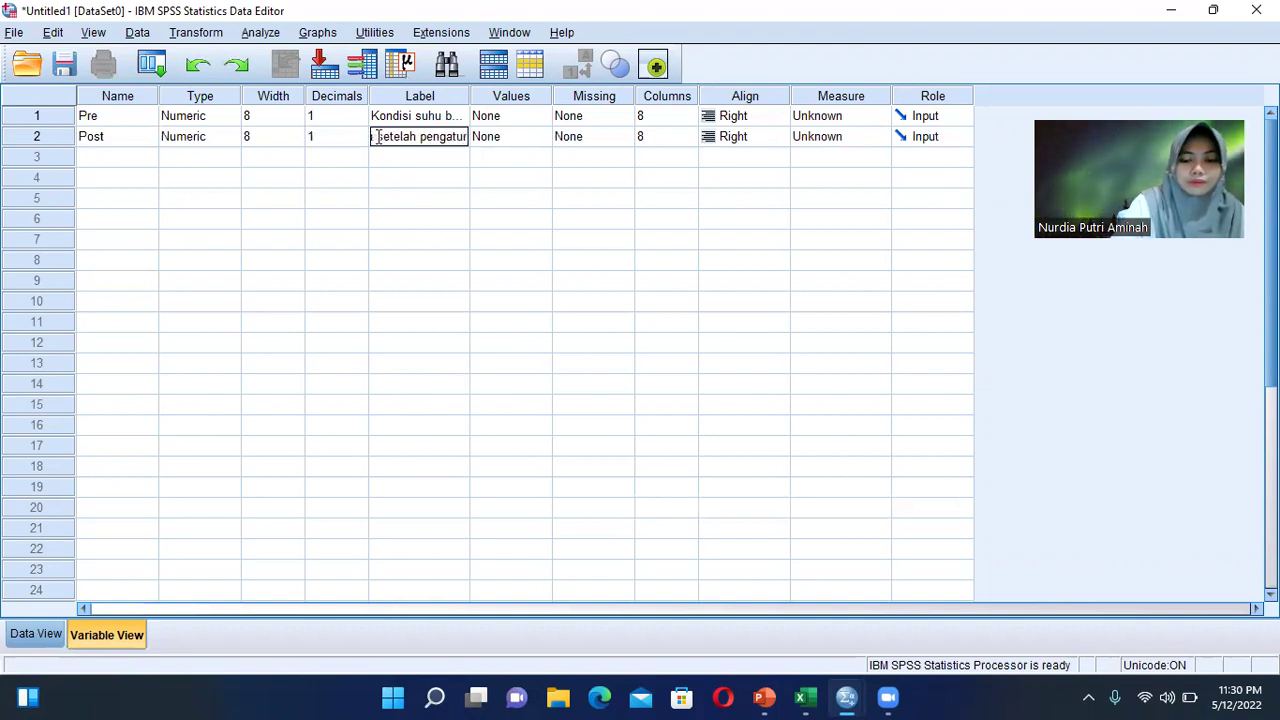
type("an suhu ruangan")
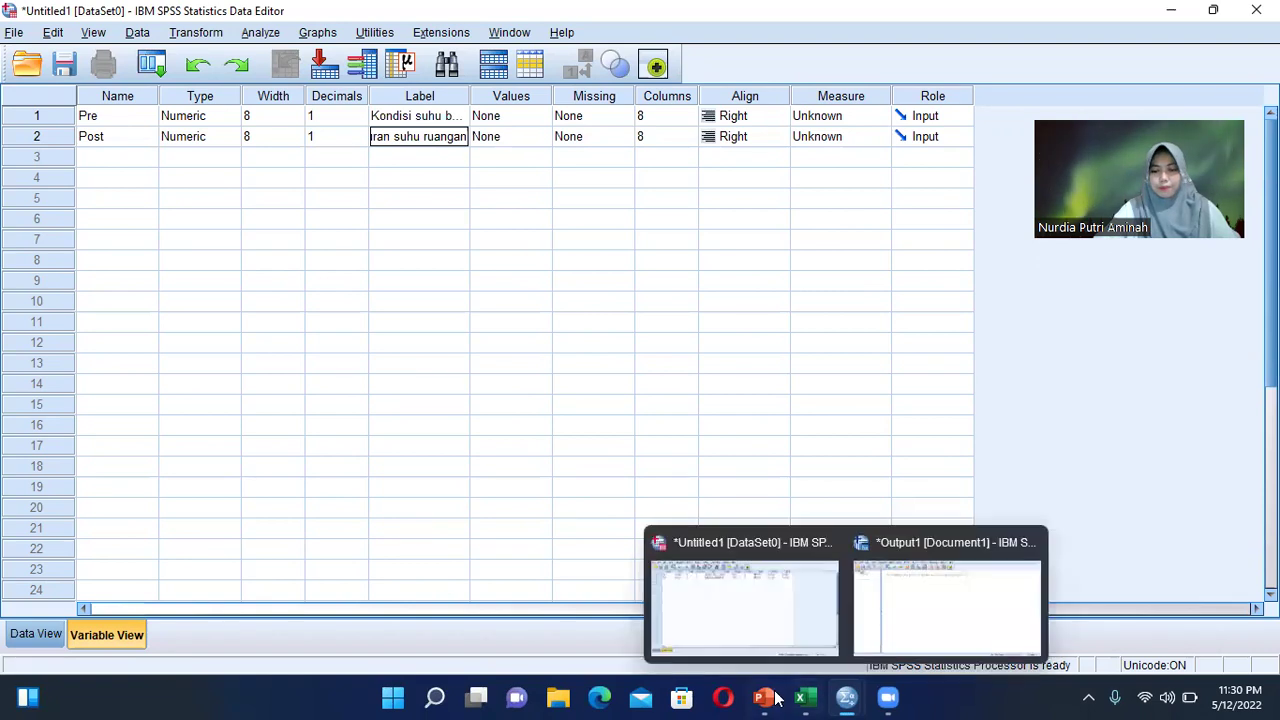
Step: Check the body temperature table in PowerPoint, and copy the two columns of temperature values in B2:C15 from Book1 in Excel
mouse_move(775, 697)
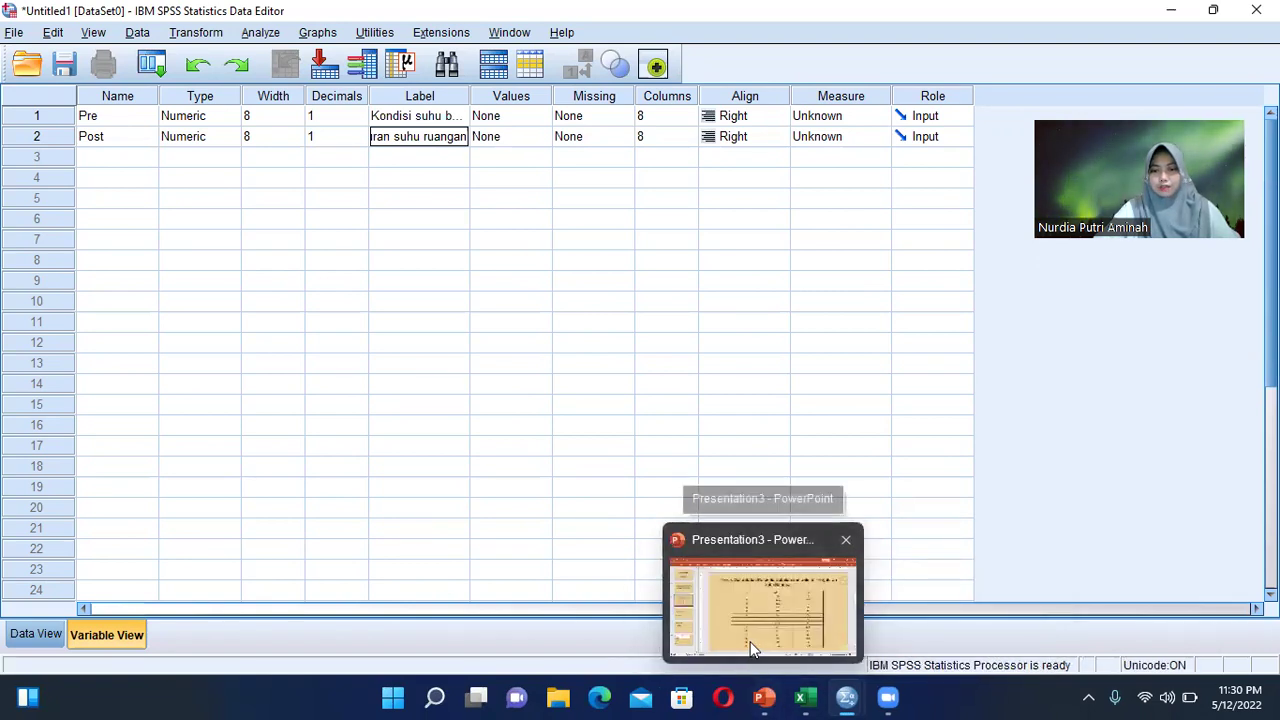
left_click(752, 649)
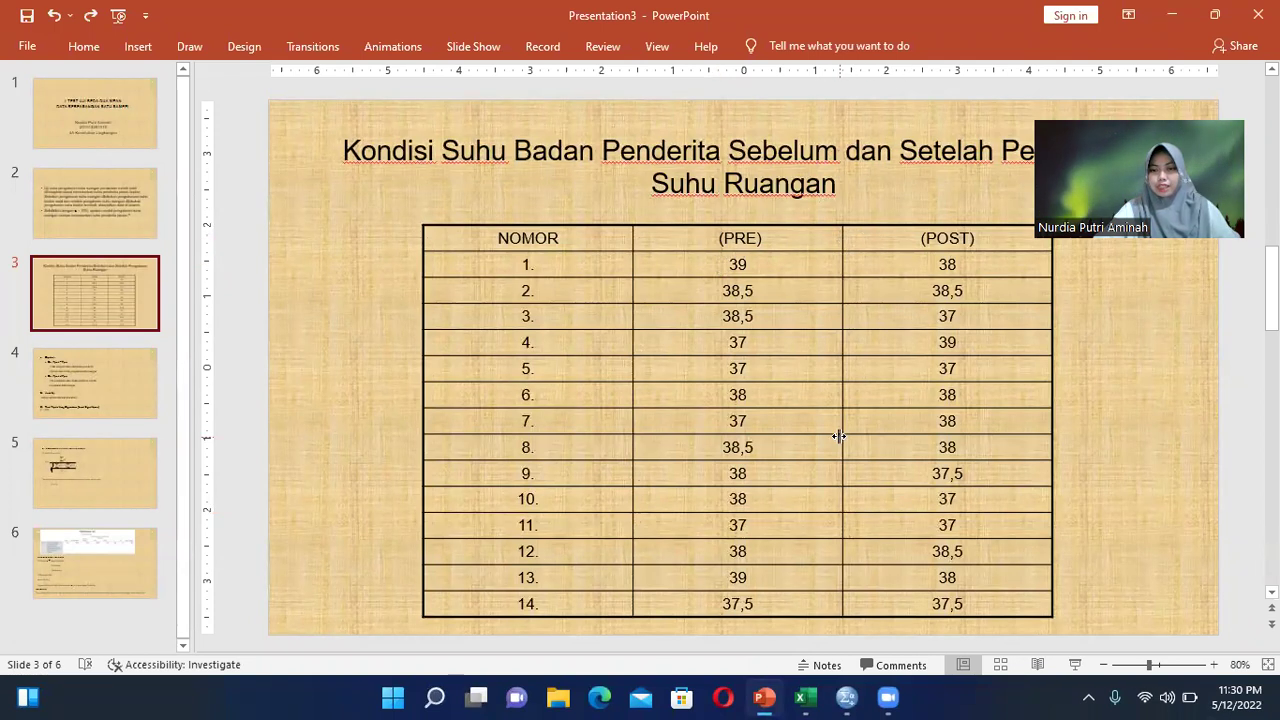
mouse_move(805, 697)
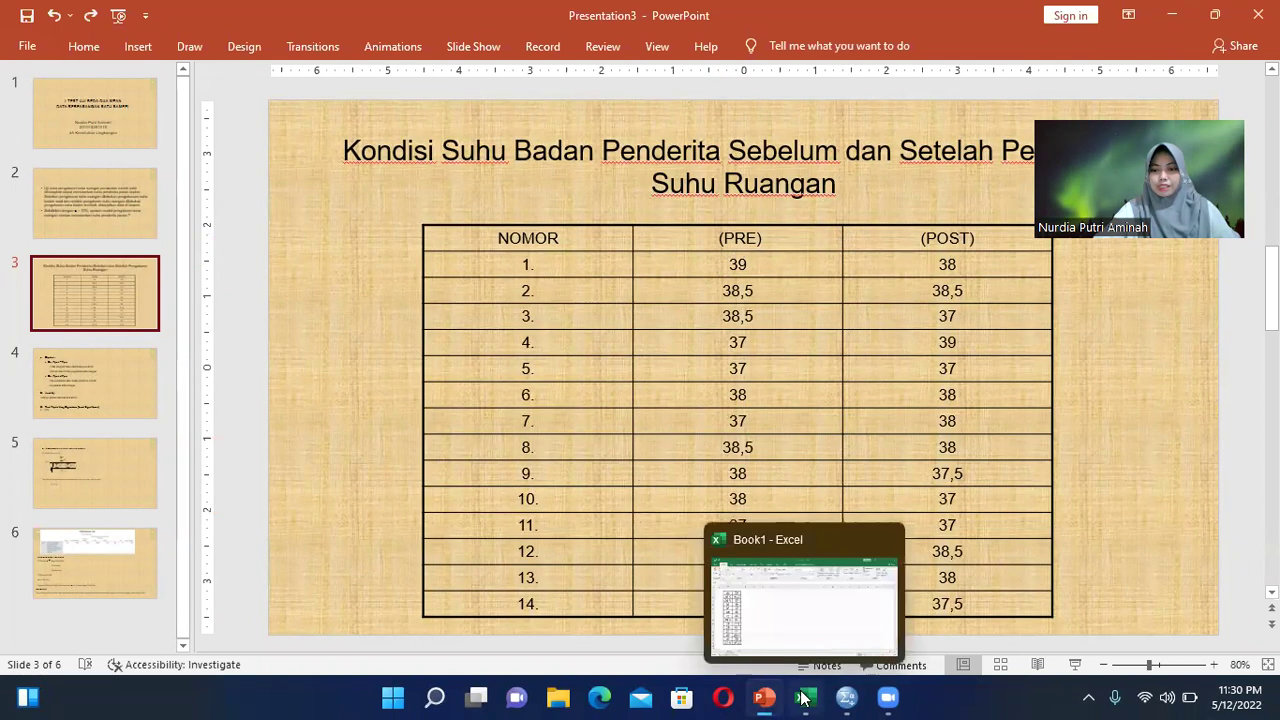
left_click(791, 627)
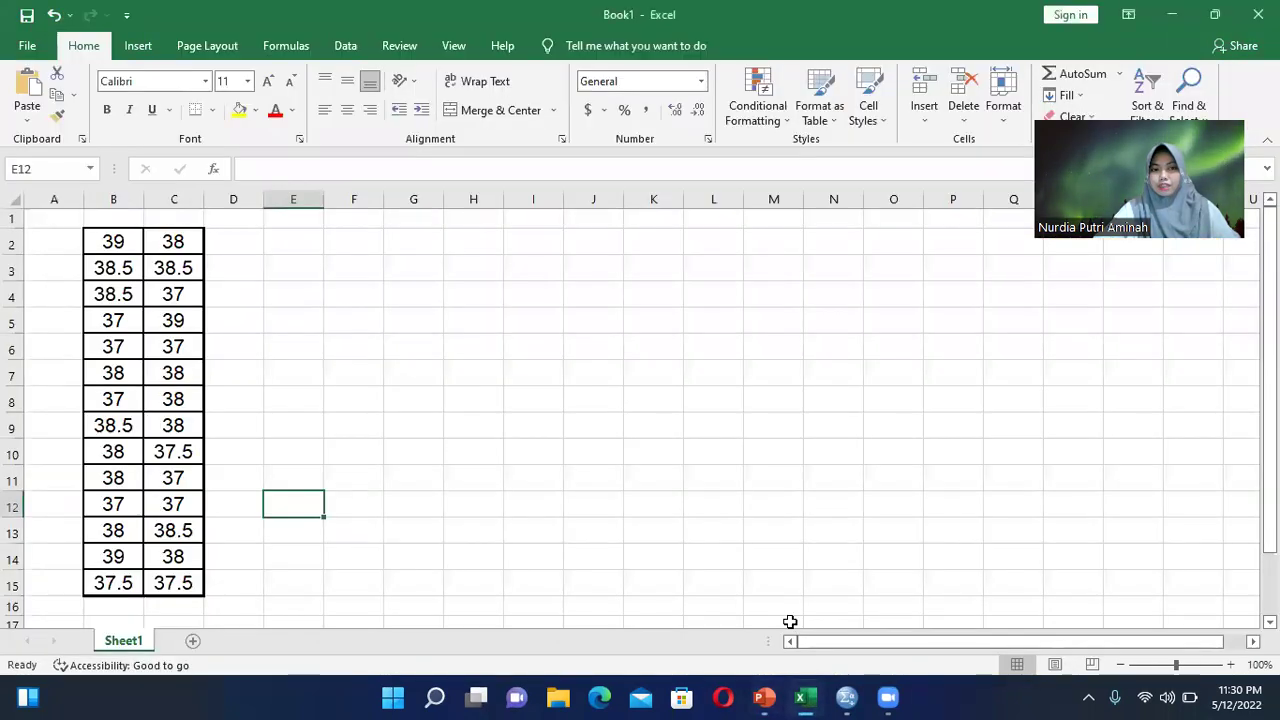
left_click(113, 241)
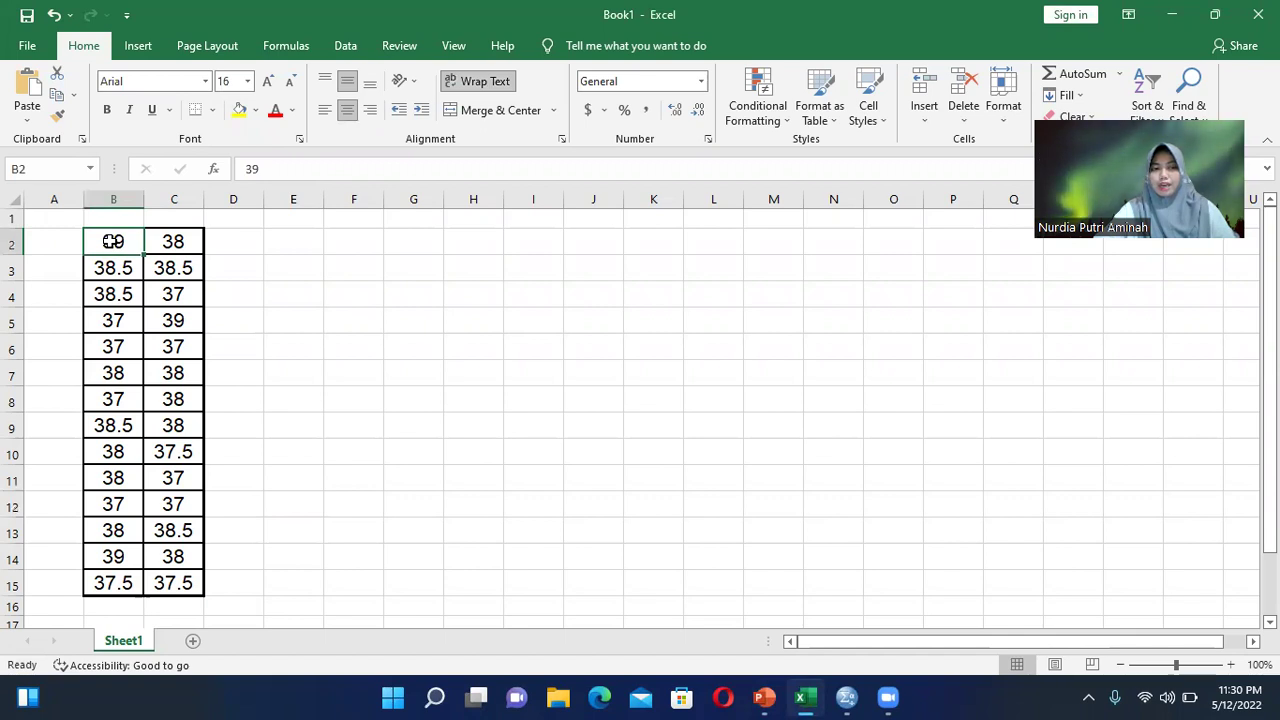
left_click_drag(113, 241, 175, 583)
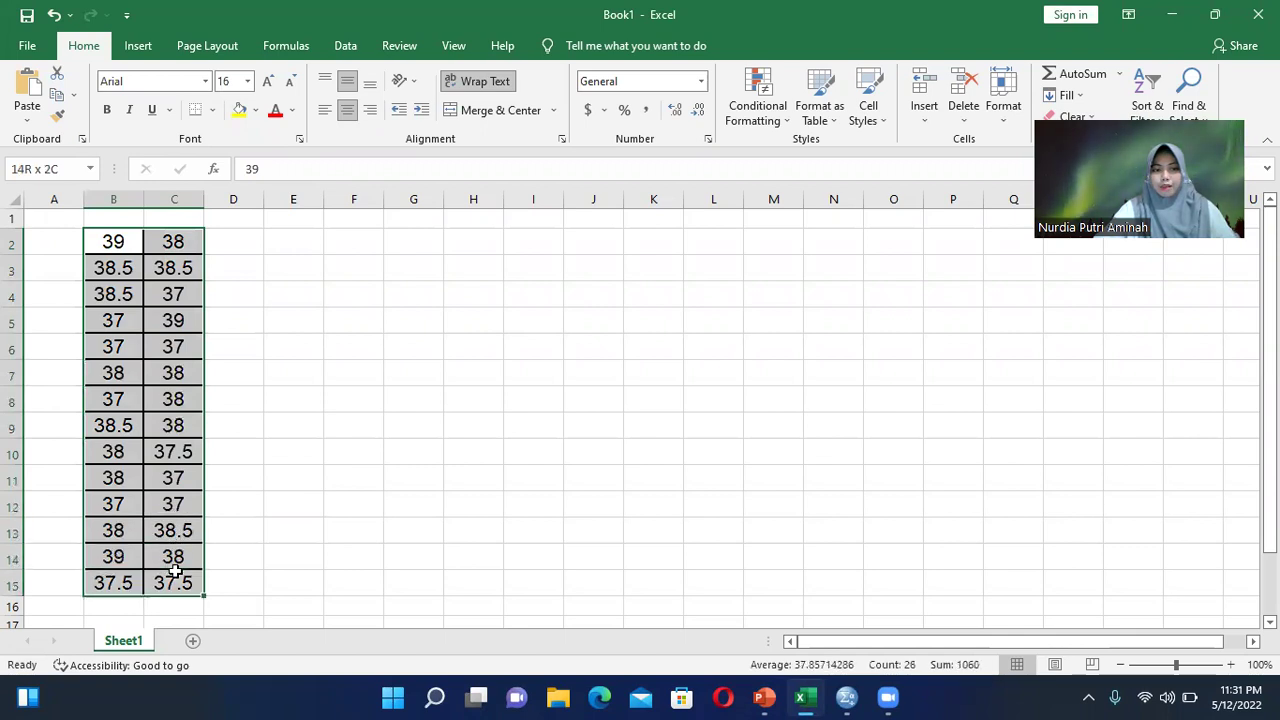
right_click(176, 580)
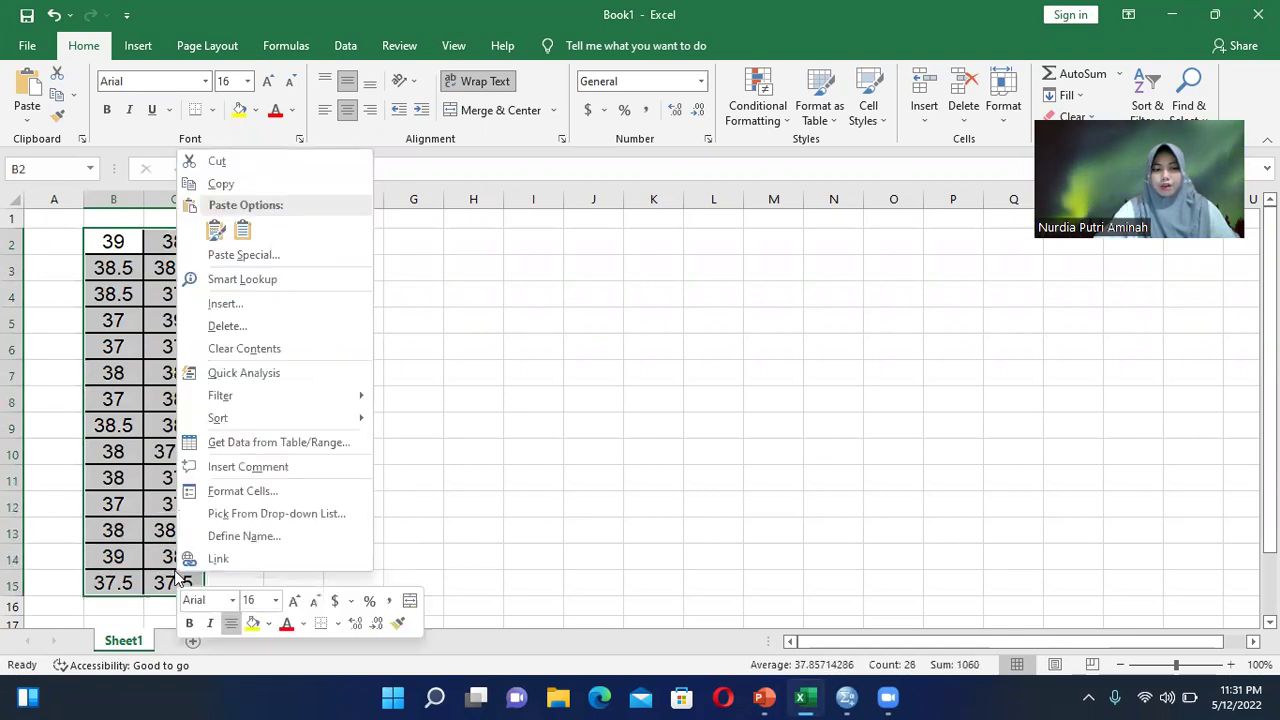
left_click(220, 185)
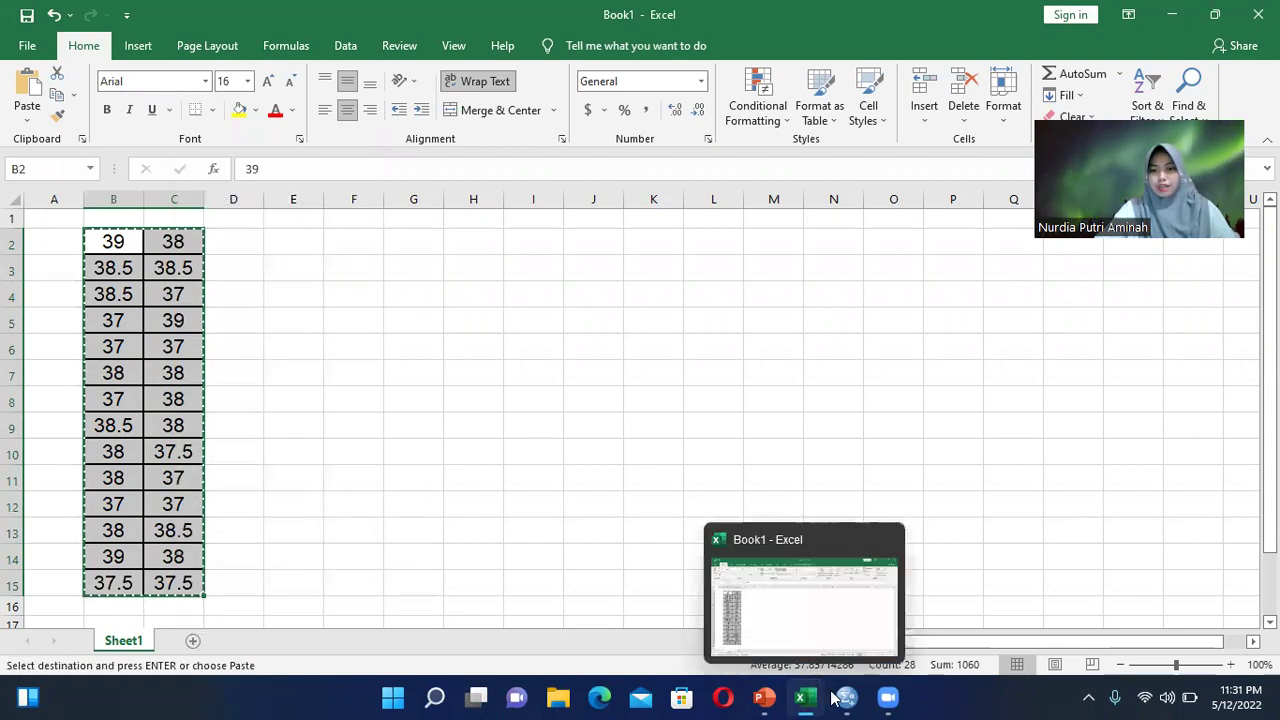
Step: Switch to the SPSS Data Editor and paste the copied temperatures into the Pre and Post data columns, starting at case 1
mouse_move(846, 697)
left_click(765, 606)
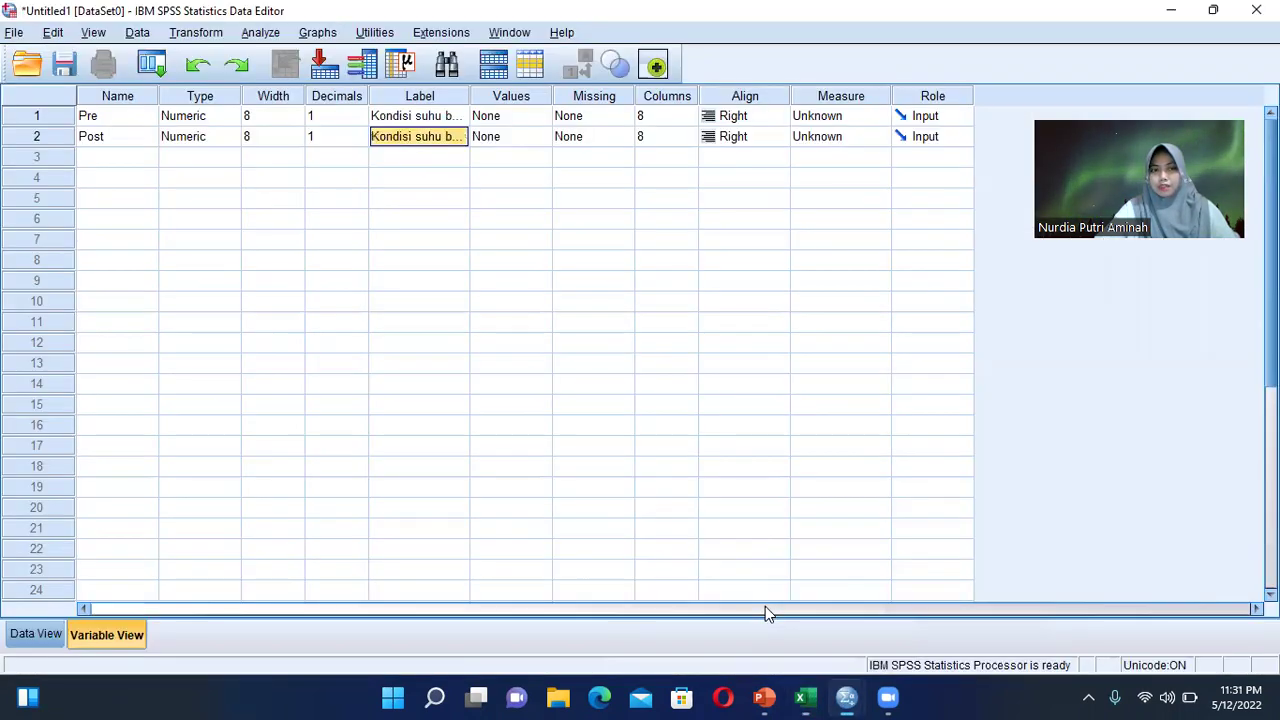
left_click(27, 633)
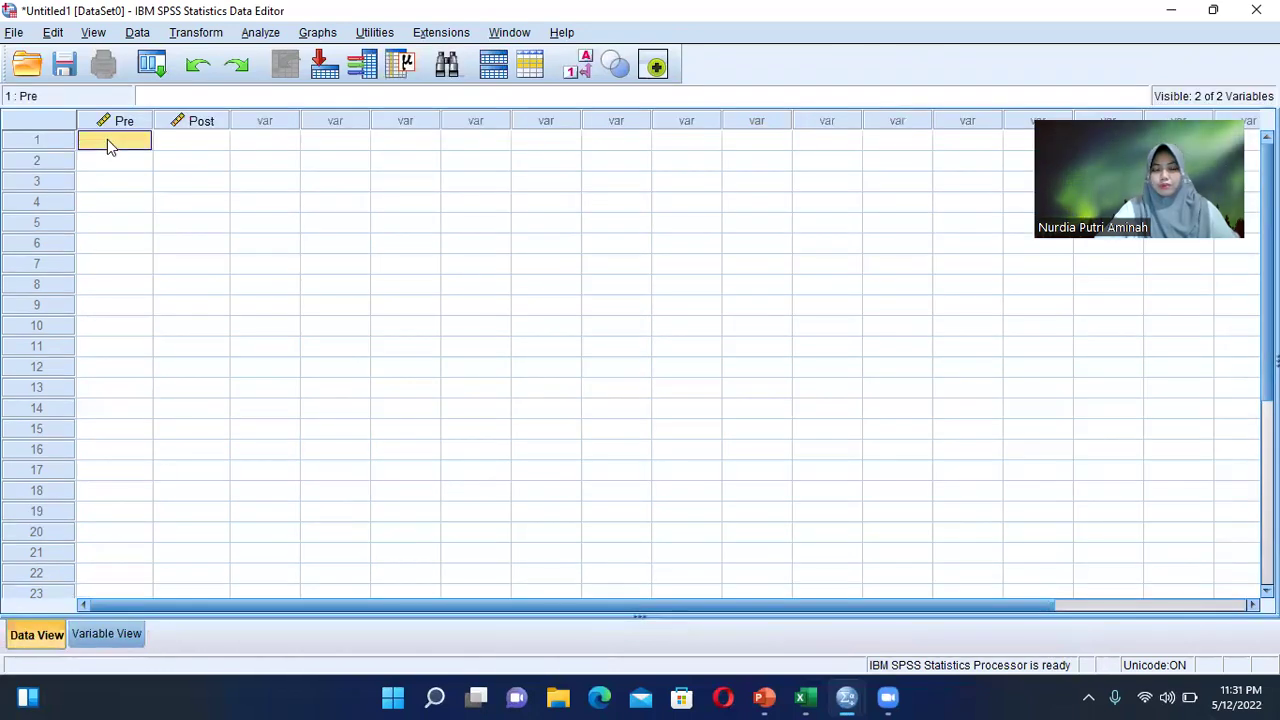
right_click(107, 139)
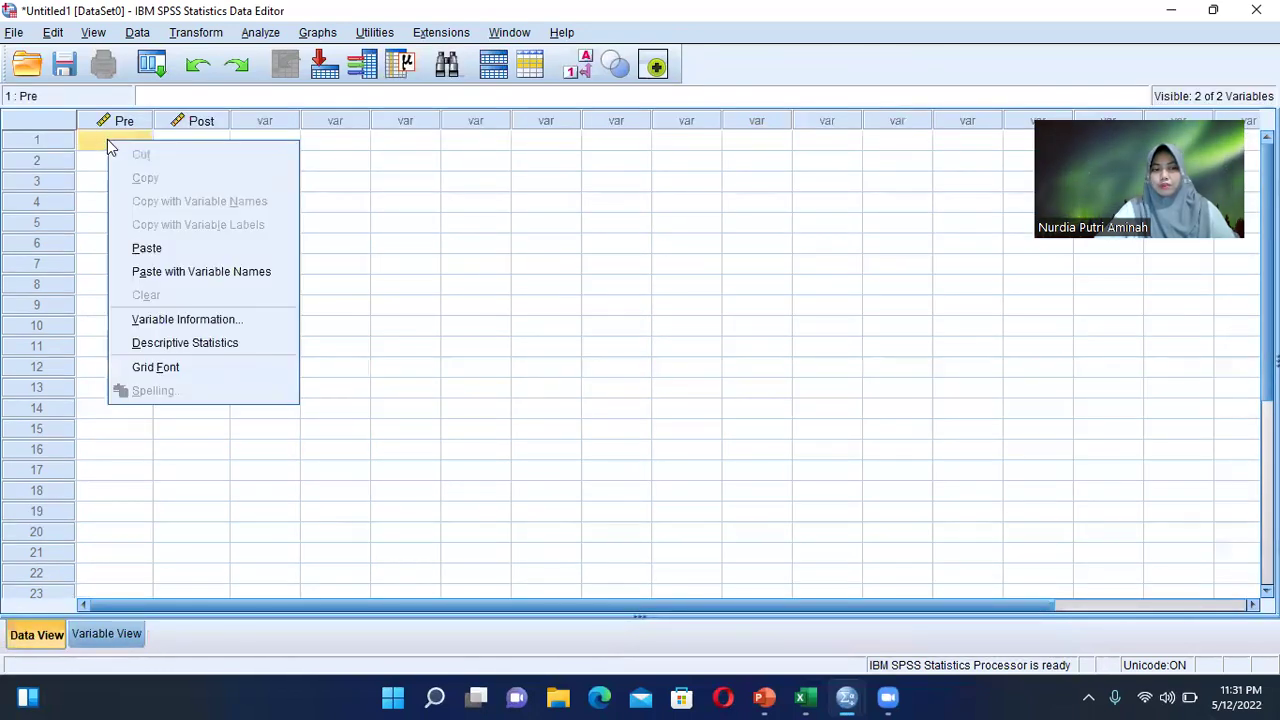
left_click(150, 248)
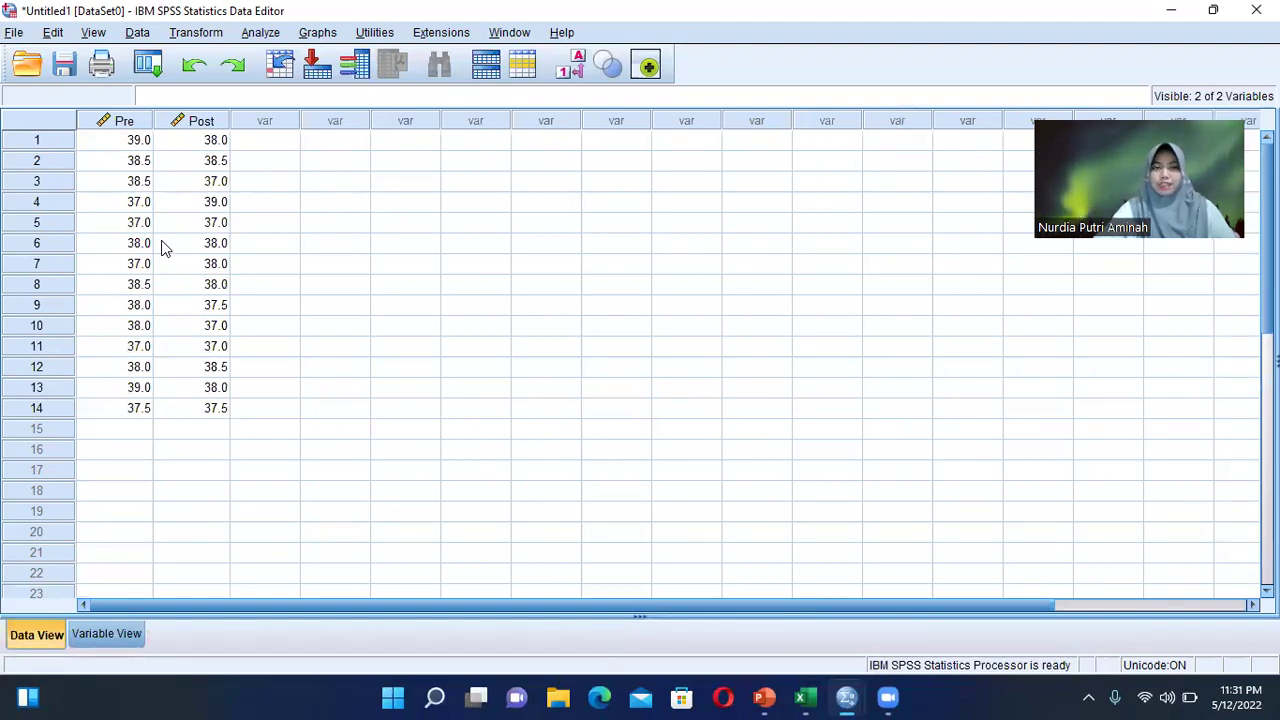
Step: Start a Paired-Samples T Test with Pre as Variable1 and Post as Variable2 of pair 1
left_click(261, 33)
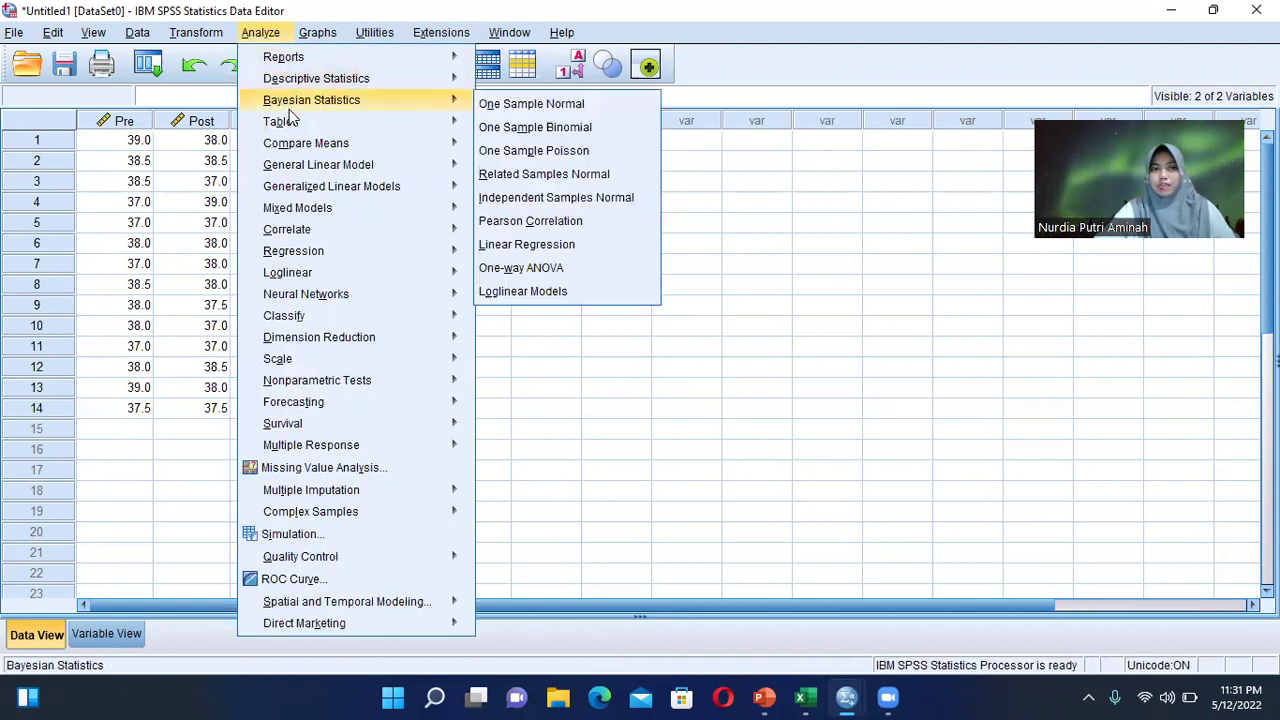
mouse_move(312, 147)
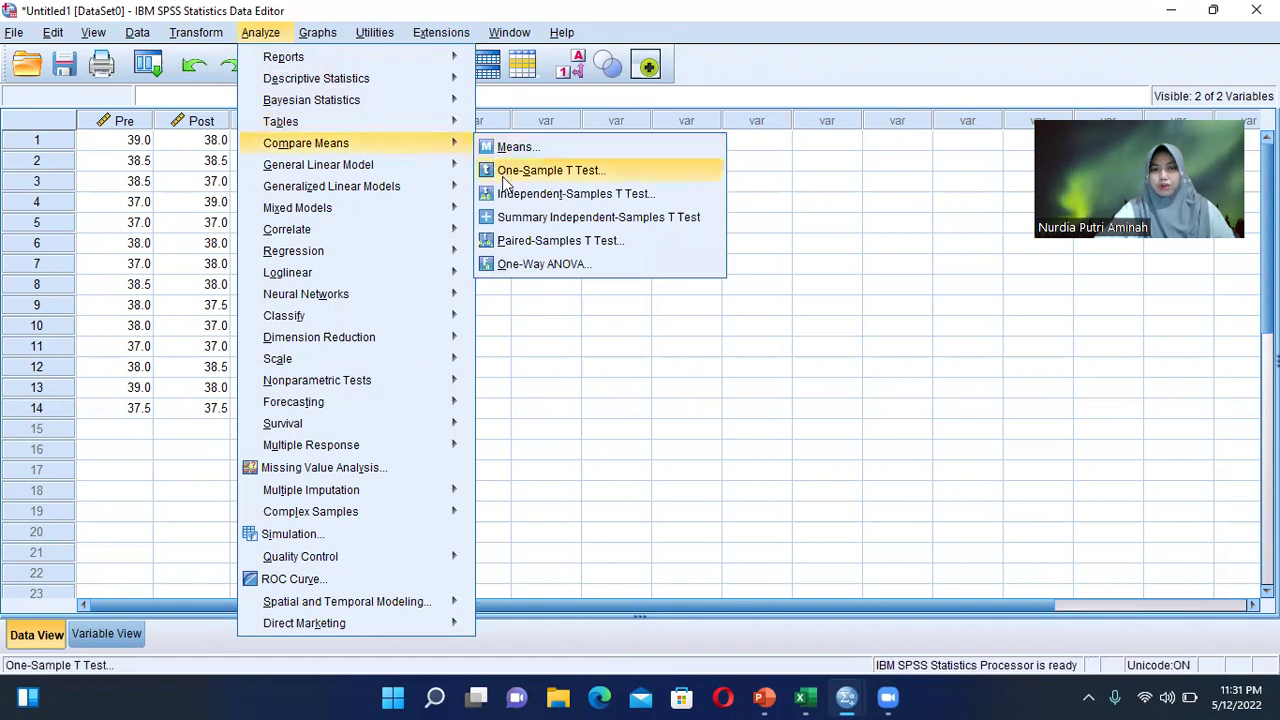
left_click(528, 242)
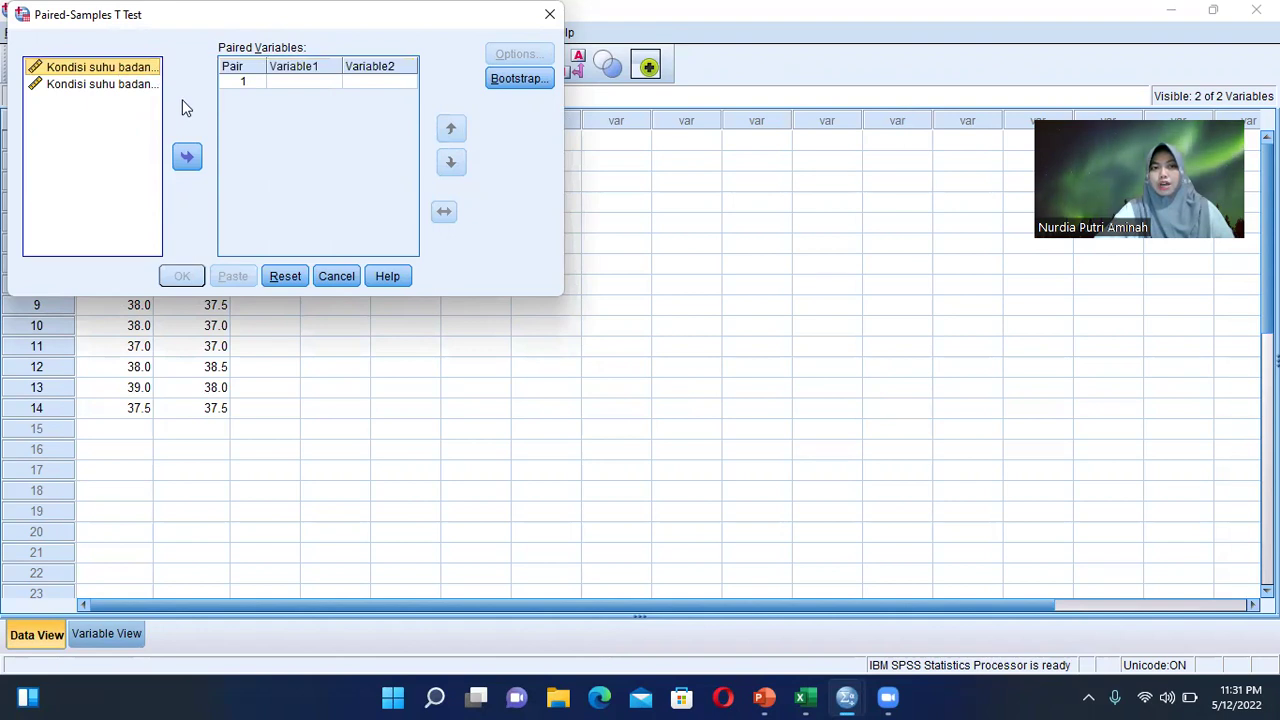
left_click(186, 158)
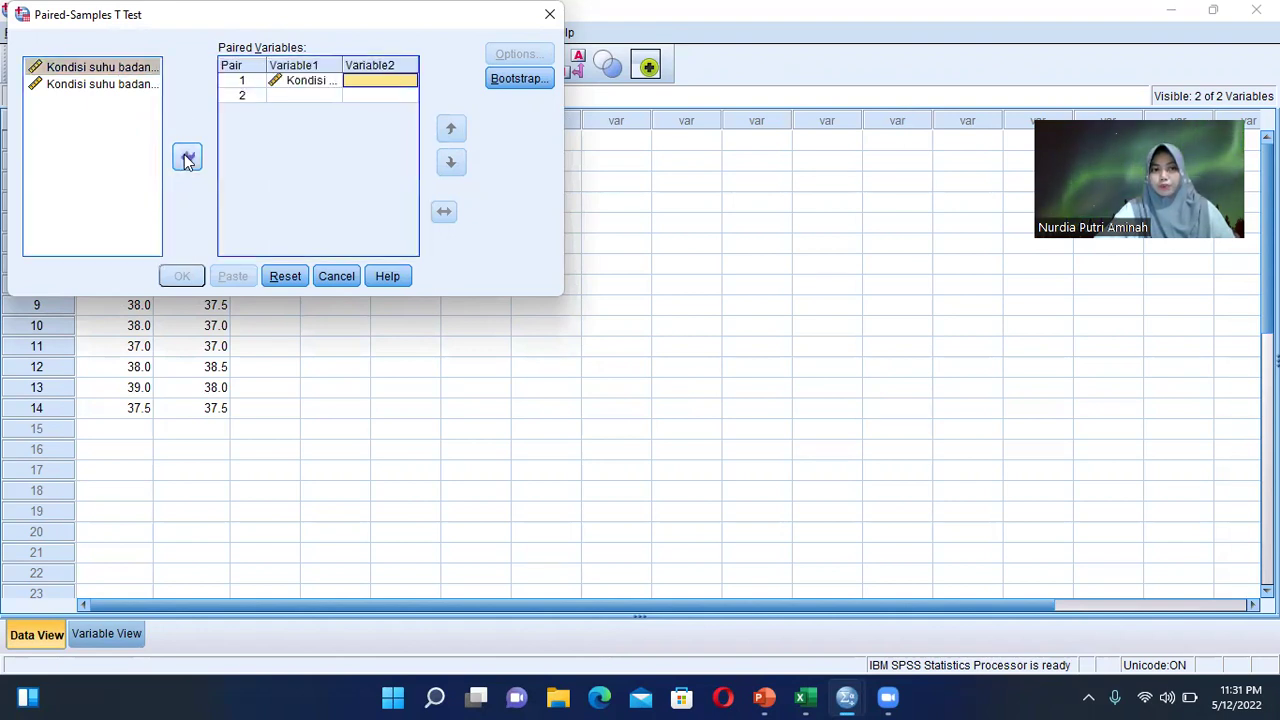
left_click(103, 86)
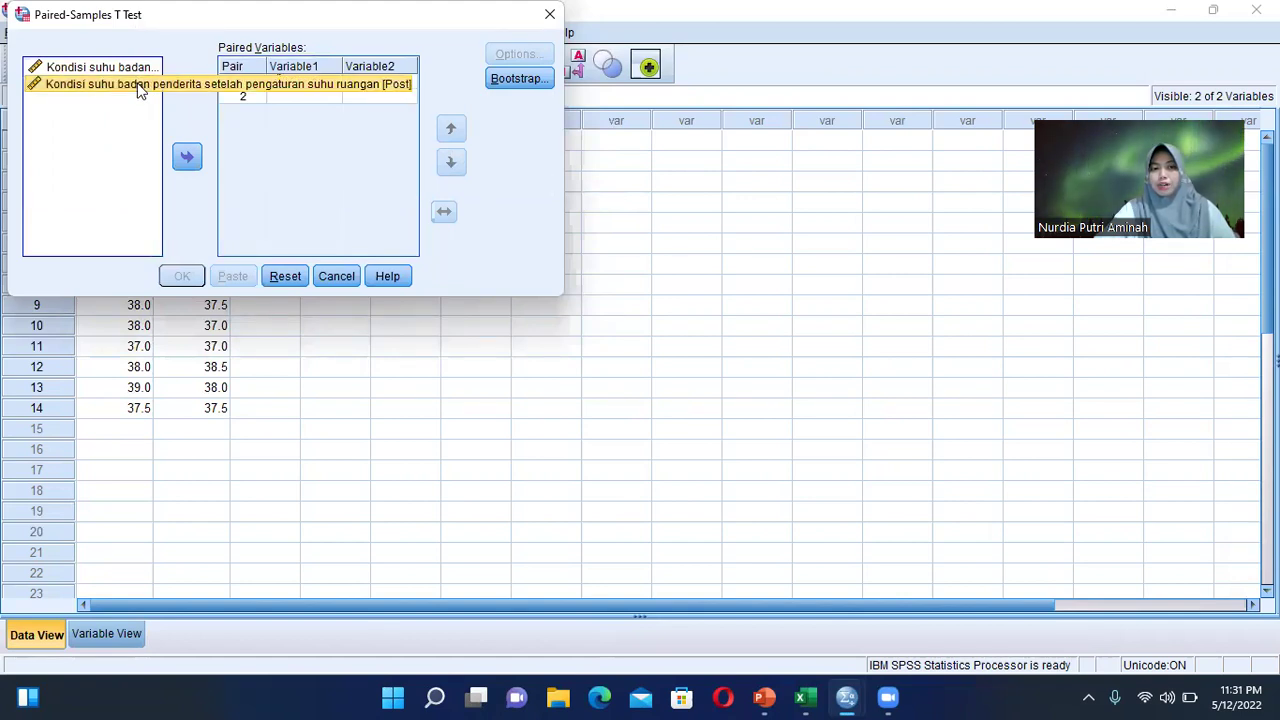
left_click(187, 157)
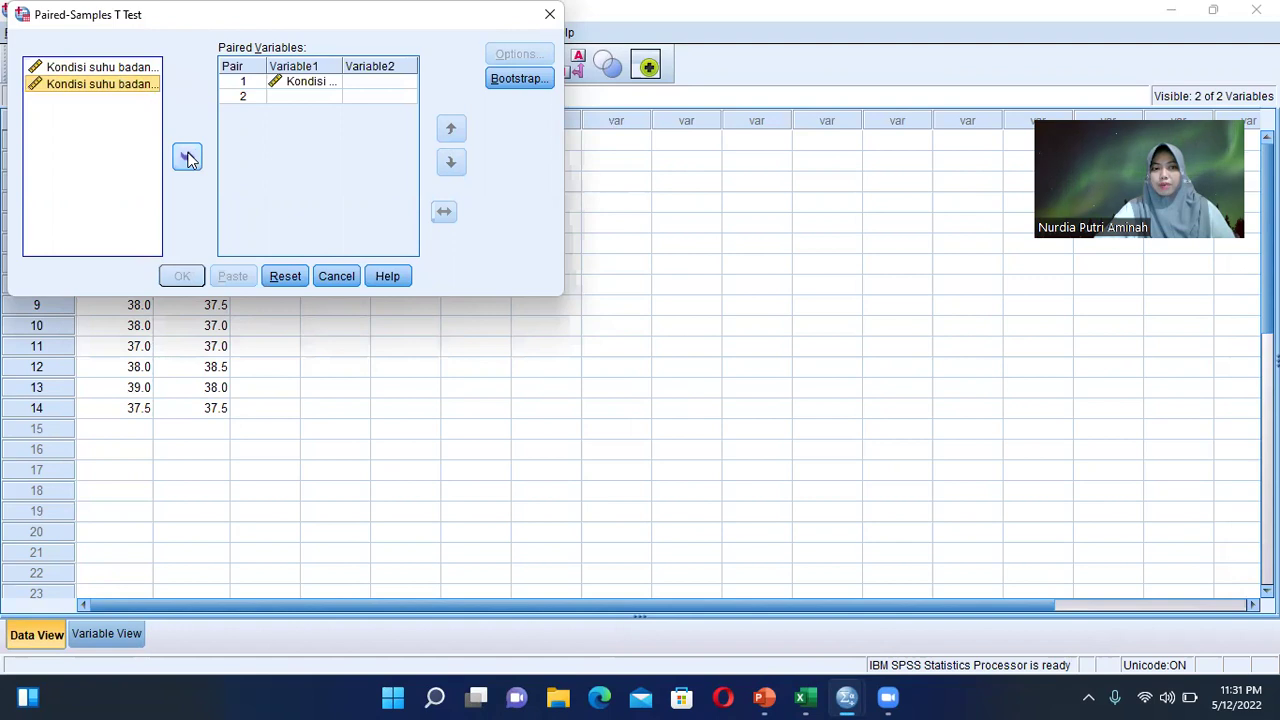
left_click(187, 158)
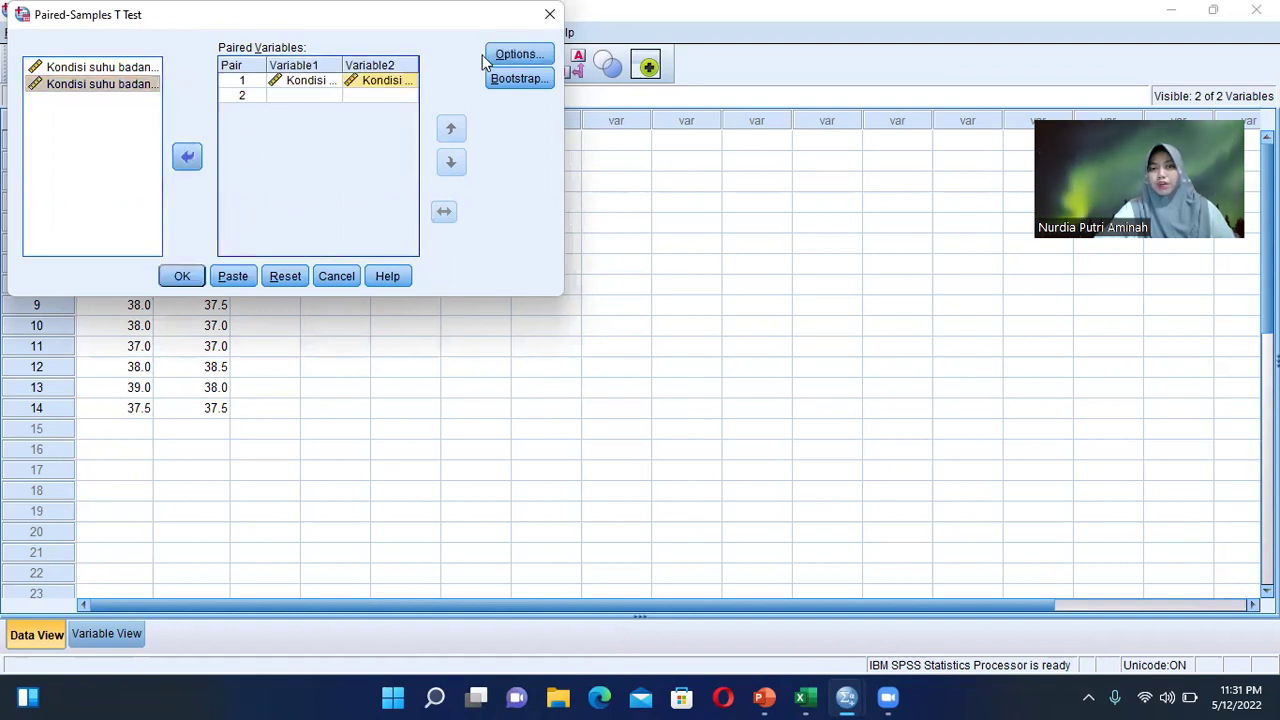
Step: Set the test's confidence interval to 90%, run the paired-samples test, and view the Paired Samples Test table in the output
left_click(515, 56)
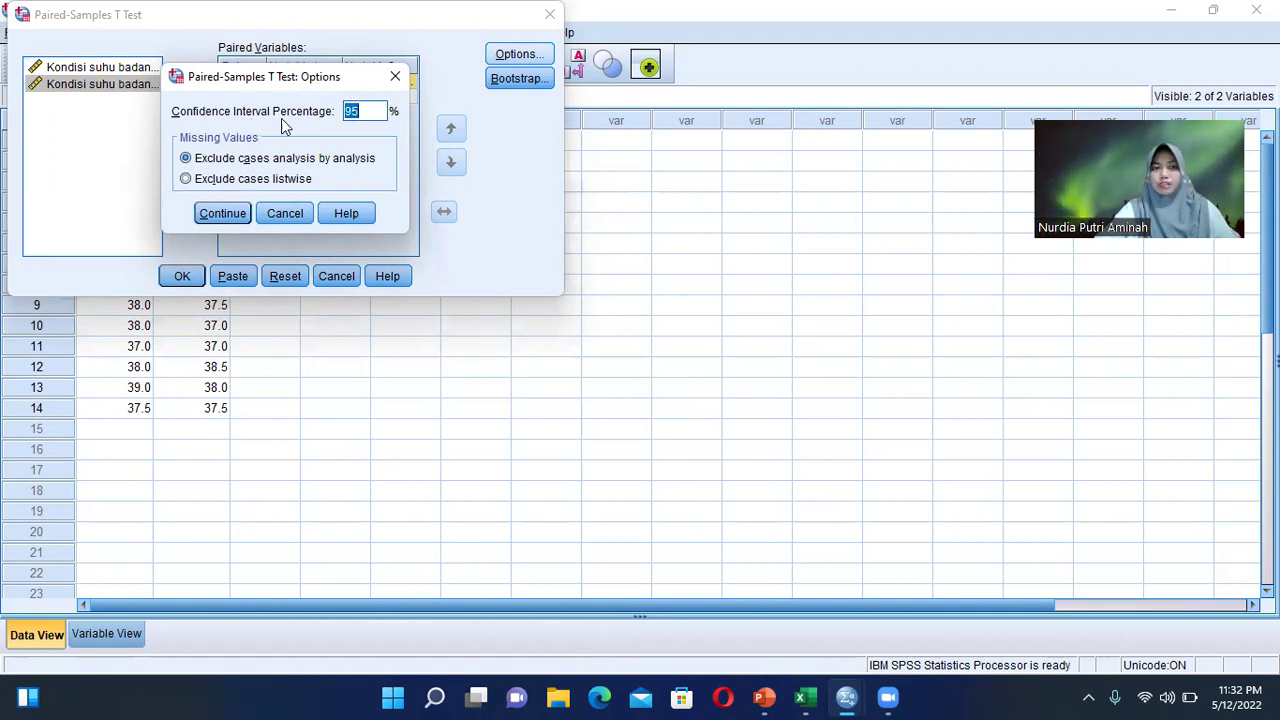
left_click(362, 111)
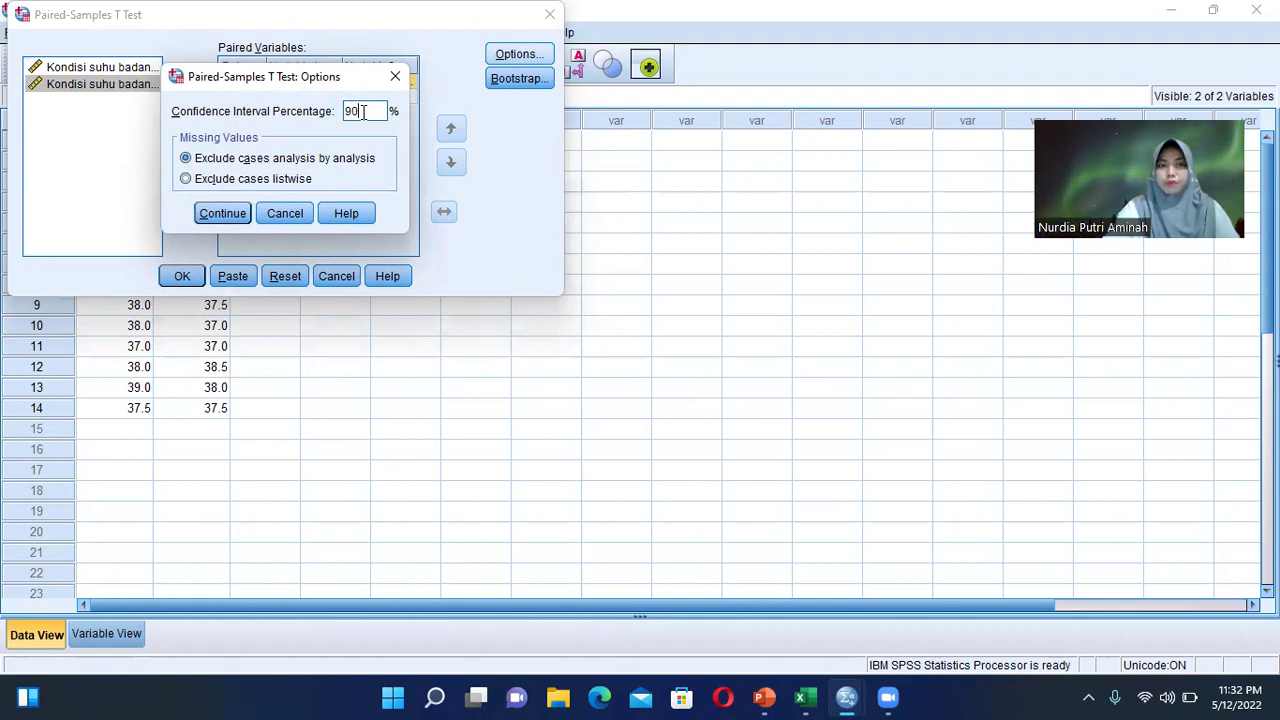
left_click(232, 216)
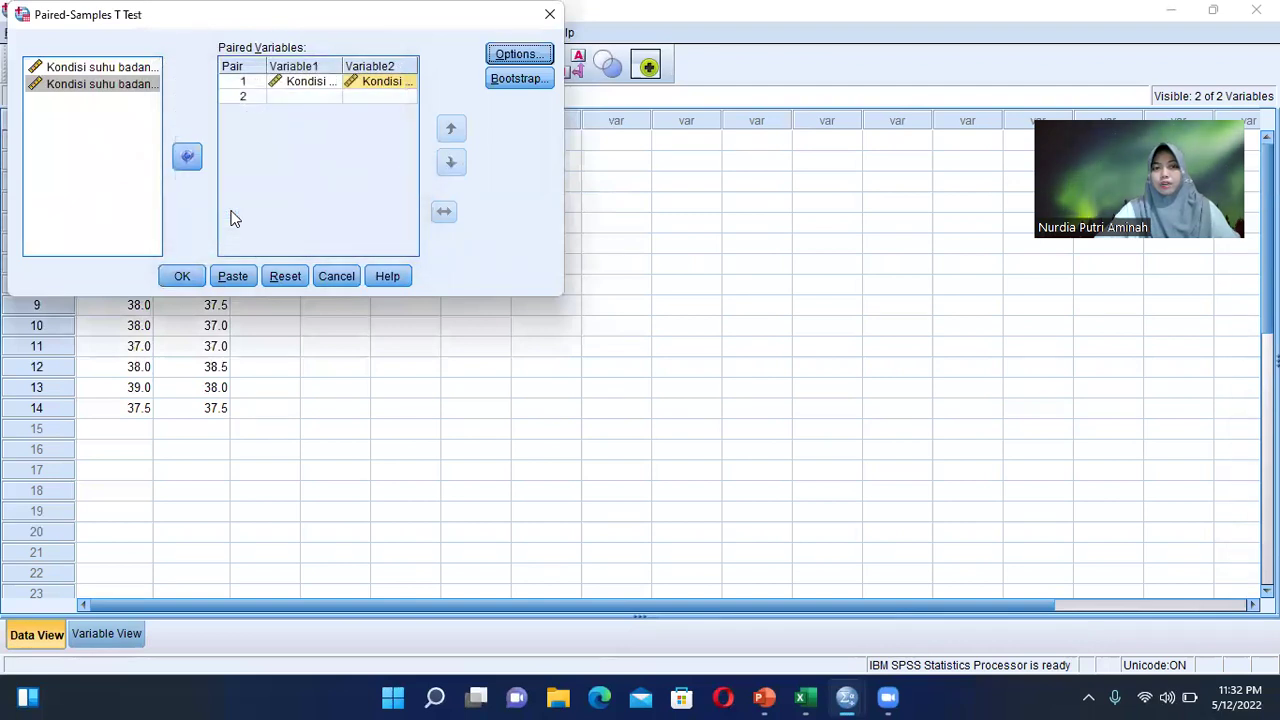
left_click(183, 276)
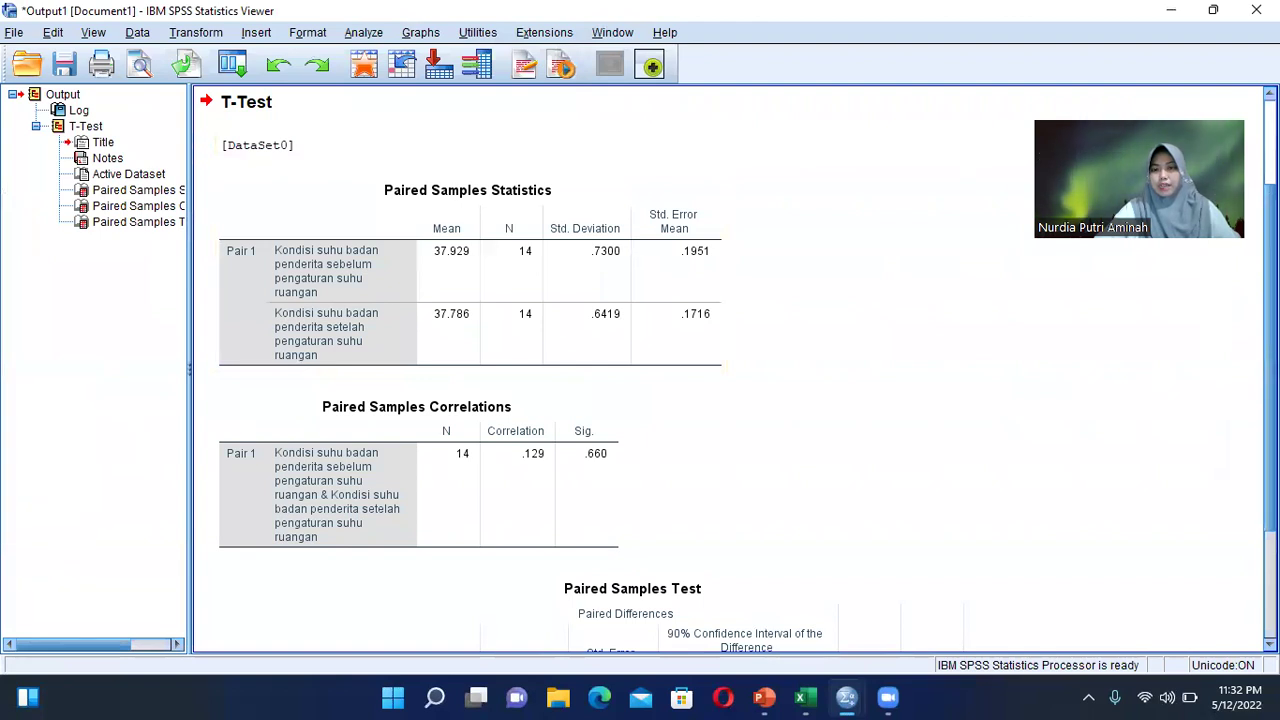
scroll(738, 375, "down", 3)
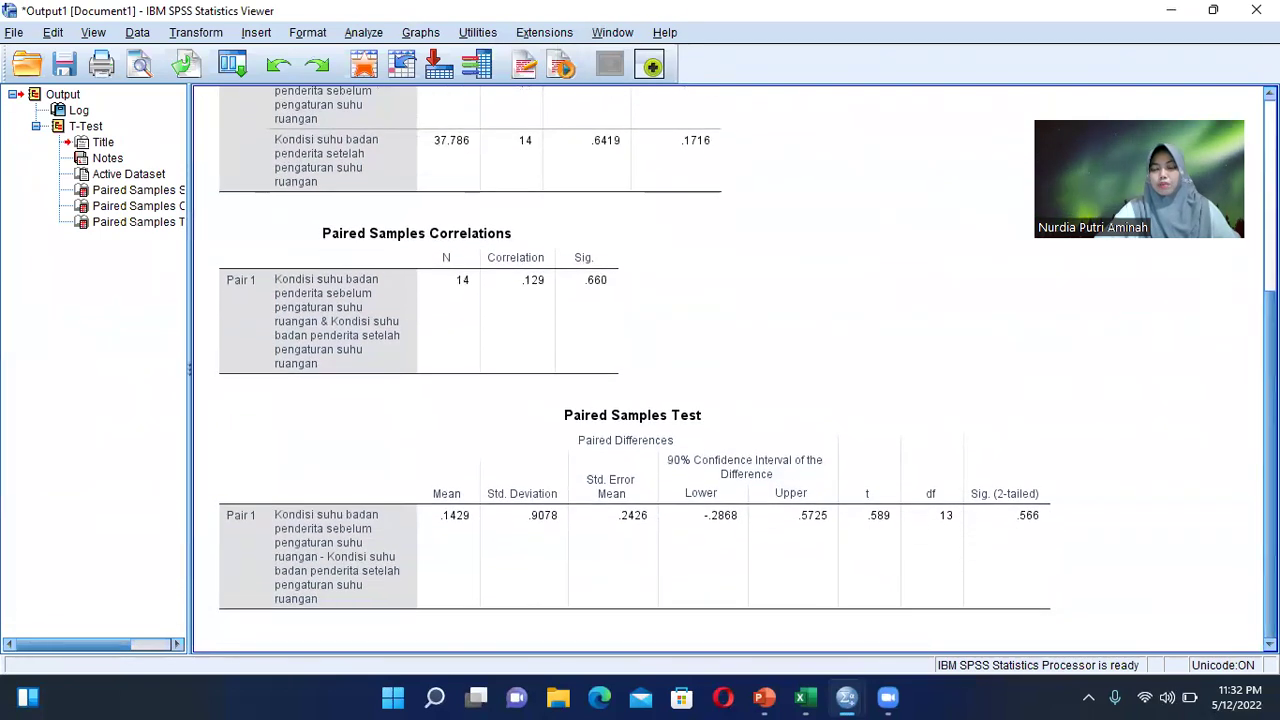